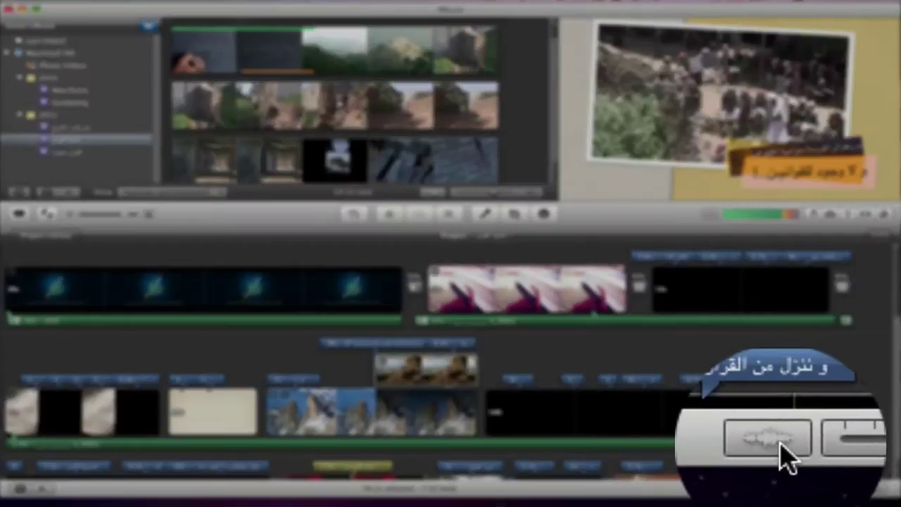
Step: Show the project's audio waveforms and lay the timeline out as a single continuous row
{"action": "left_click", "coordinate": [775, 488]}
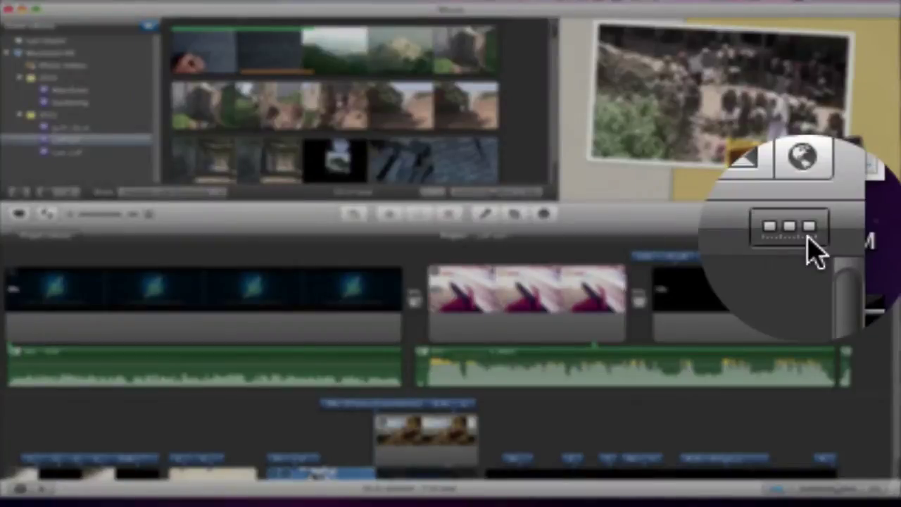
{"action": "left_click", "coordinate": [879, 235]}
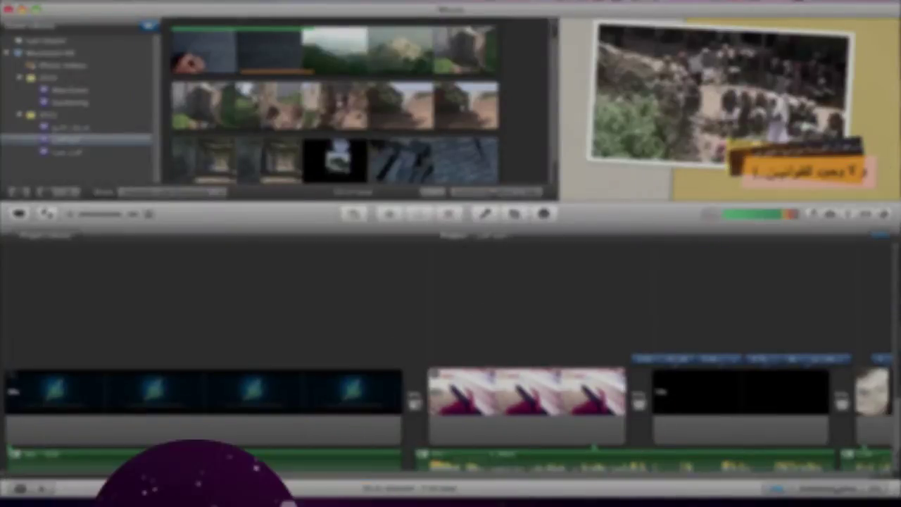
{"action": "scroll", "coordinate": [204, 404], "scroll_direction": "right", "scroll_amount": 10}
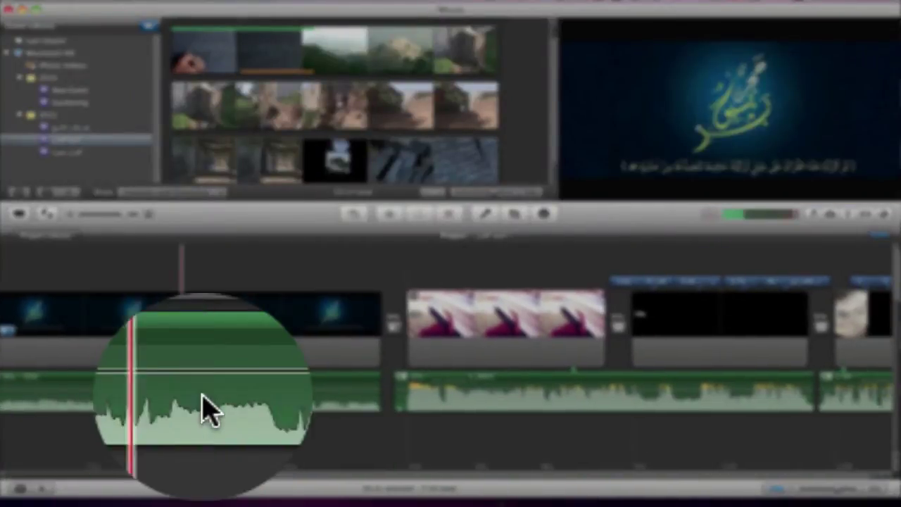
{"action": "scroll", "coordinate": [203, 400], "scroll_direction": "left", "scroll_amount": 15}
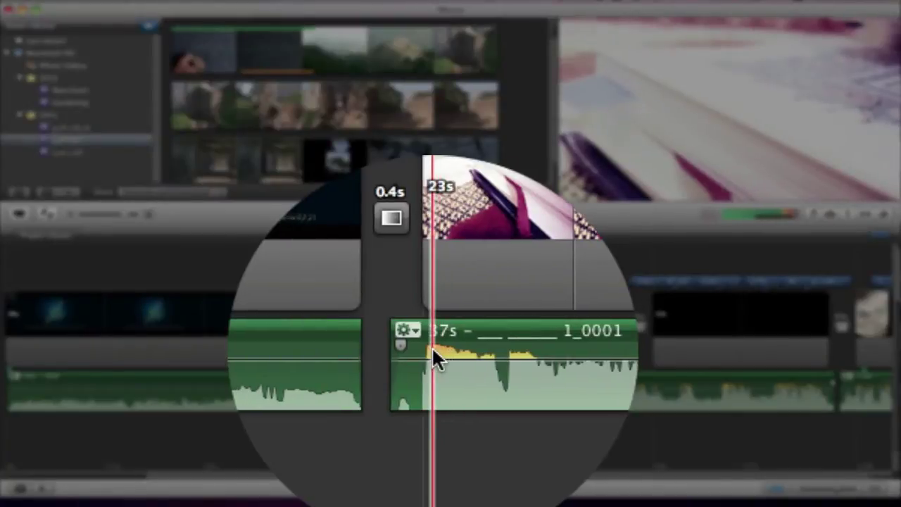
Step: Lower the opening section of the 37 s audio clip to 62% volume and select a short range near the preceding track's end
{"action": "left_click", "coordinate": [434, 358]}
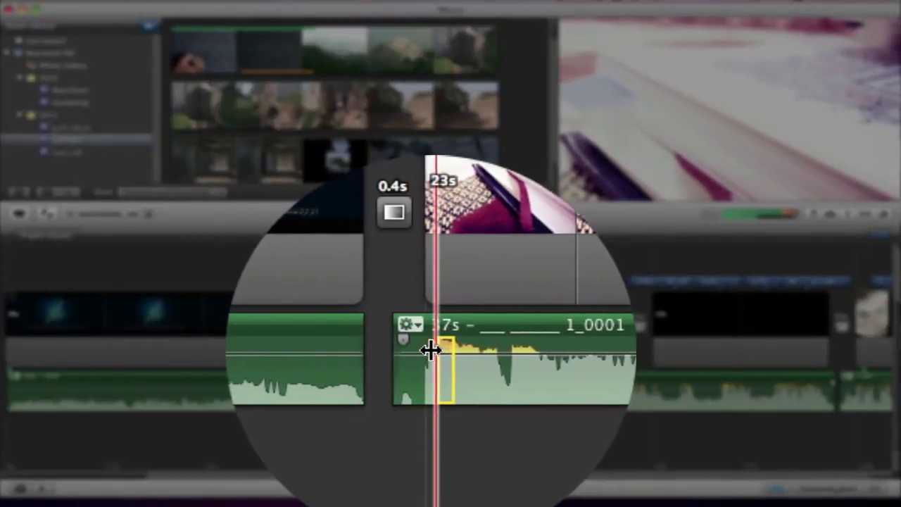
{"action": "left_click_drag", "start_coordinate": [431, 350], "coordinate": [442, 367]}
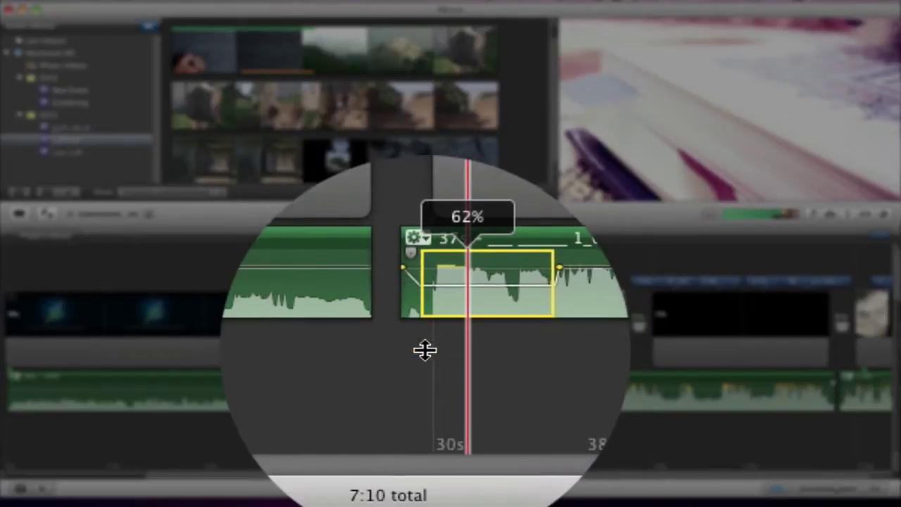
{"action": "left_click", "coordinate": [424, 358]}
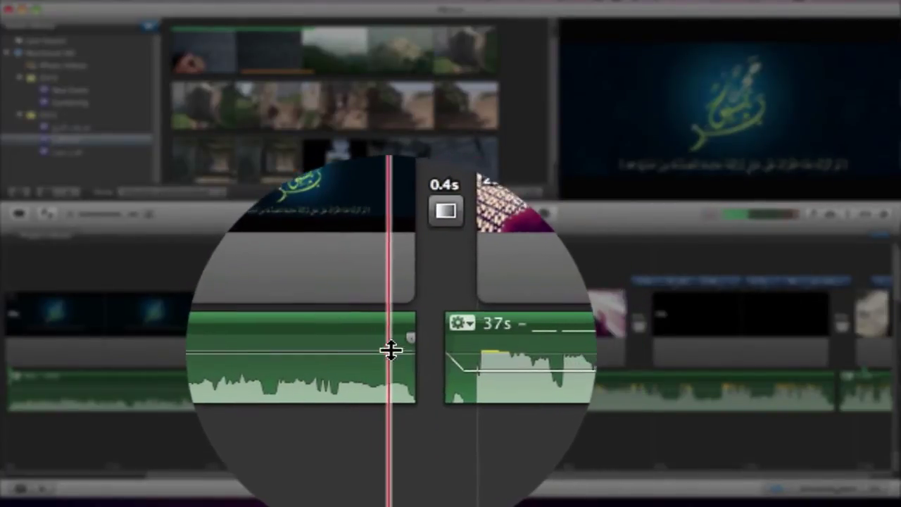
{"action": "mouse_move", "coordinate": [388, 347]}
{"action": "left_mouse_down"}
{"action": "mouse_move", "coordinate": [359, 346]}
{"action": "mouse_move", "coordinate": [381, 349]}
{"action": "left_mouse_up"}
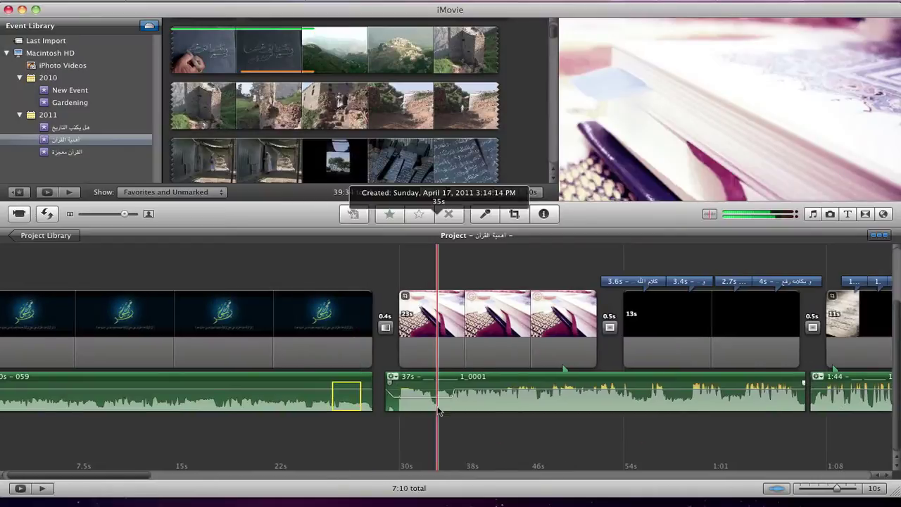
Step: Look through the audio levels along the rest of the project and play the section where the background music dips around 4:12
{"action": "scroll", "coordinate": [438, 411], "scroll_direction": "right", "scroll_amount": 15}
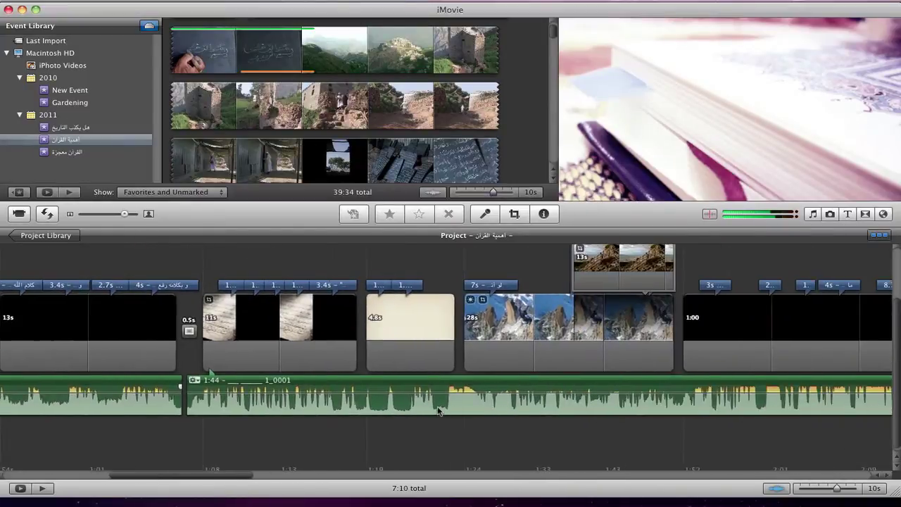
{"action": "scroll", "coordinate": [438, 411], "scroll_direction": "right", "scroll_amount": 15}
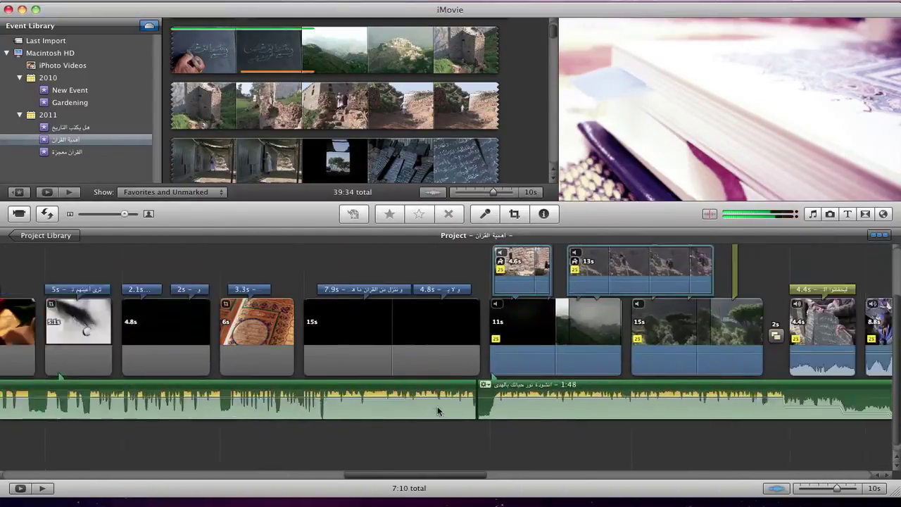
{"action": "scroll", "coordinate": [438, 411], "scroll_direction": "right", "scroll_amount": 15}
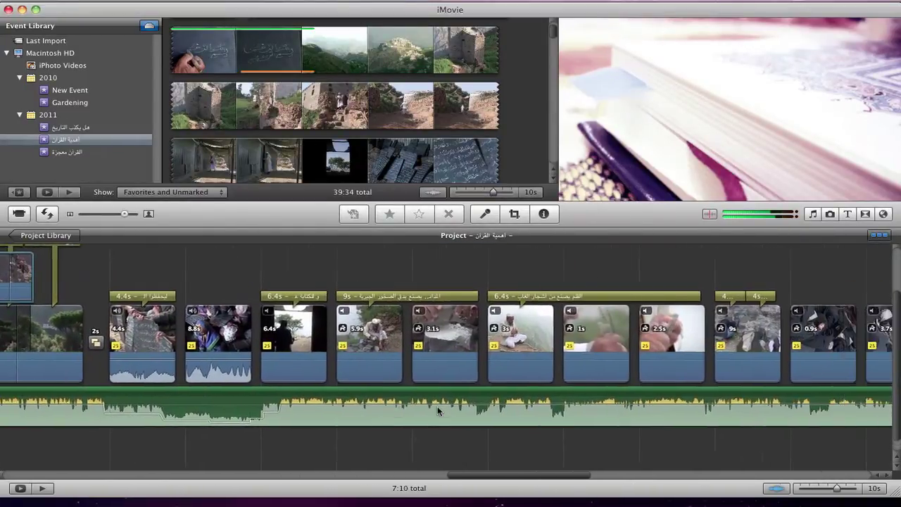
{"action": "scroll", "coordinate": [437, 411], "scroll_direction": "right", "scroll_amount": 9}
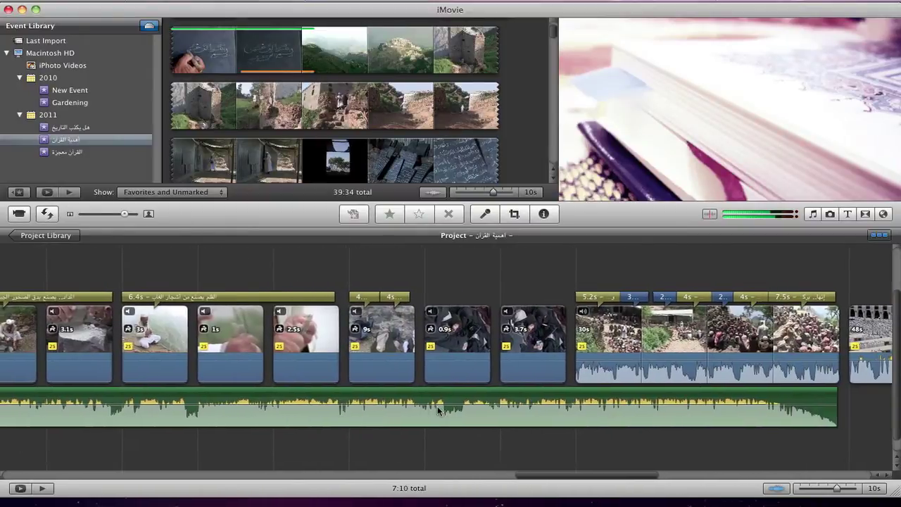
{"action": "scroll", "coordinate": [438, 411], "scroll_direction": "right", "scroll_amount": 5}
{"action": "scroll", "coordinate": [475, 390], "scroll_direction": "left", "scroll_amount": 10}
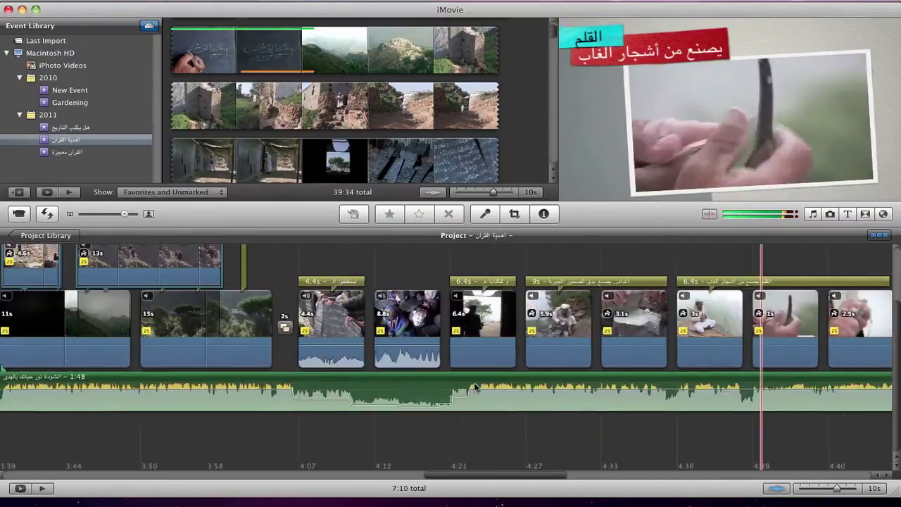
{"action": "scroll", "coordinate": [474, 387], "scroll_direction": "left", "scroll_amount": 3}
{"action": "key", "text": "space"}
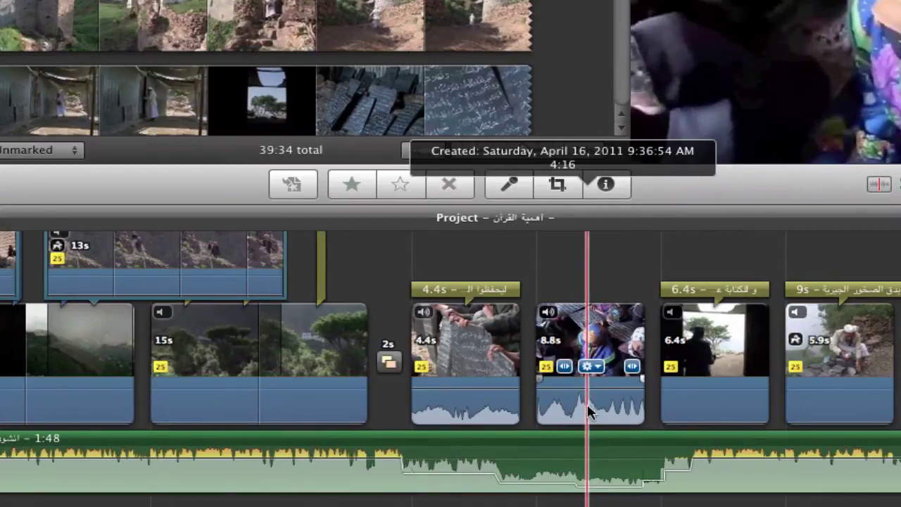
Step: Turn on ducking for the 8.8 s clip so that other tracks are reduced to 15%
{"action": "right_click", "coordinate": [583, 334]}
{"action": "left_click", "coordinate": [578, 336]}
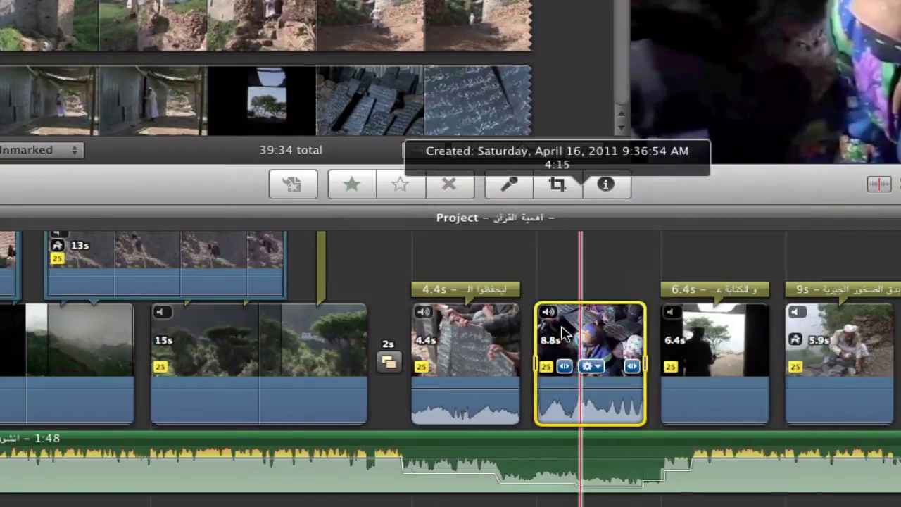
{"action": "left_click", "coordinate": [590, 366]}
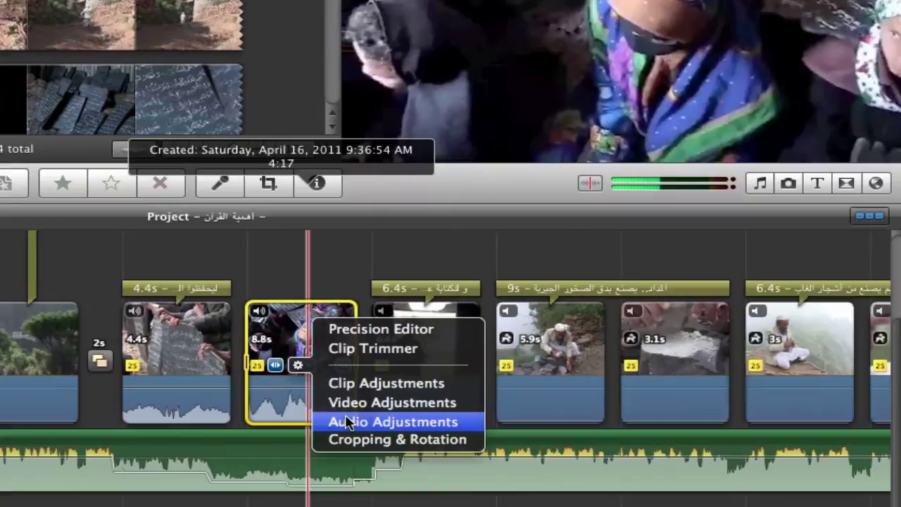
{"action": "left_click", "coordinate": [347, 421]}
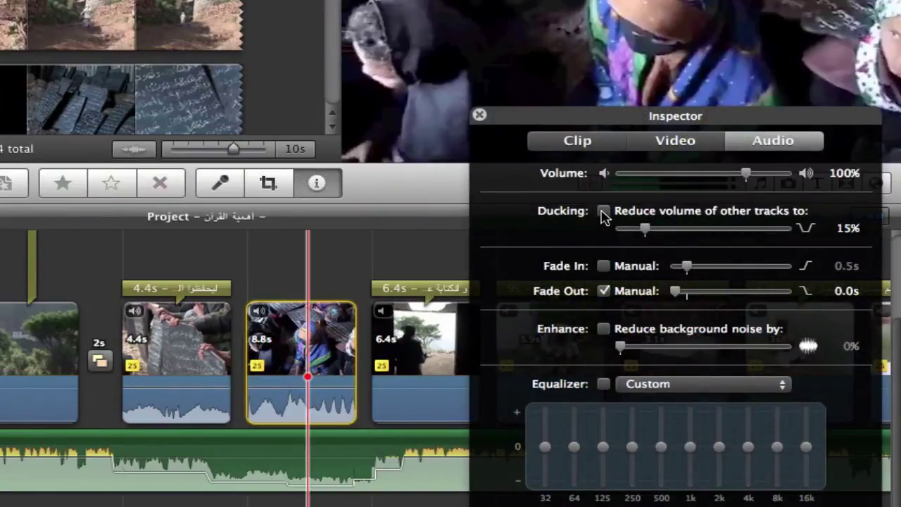
{"action": "left_click", "coordinate": [603, 211]}
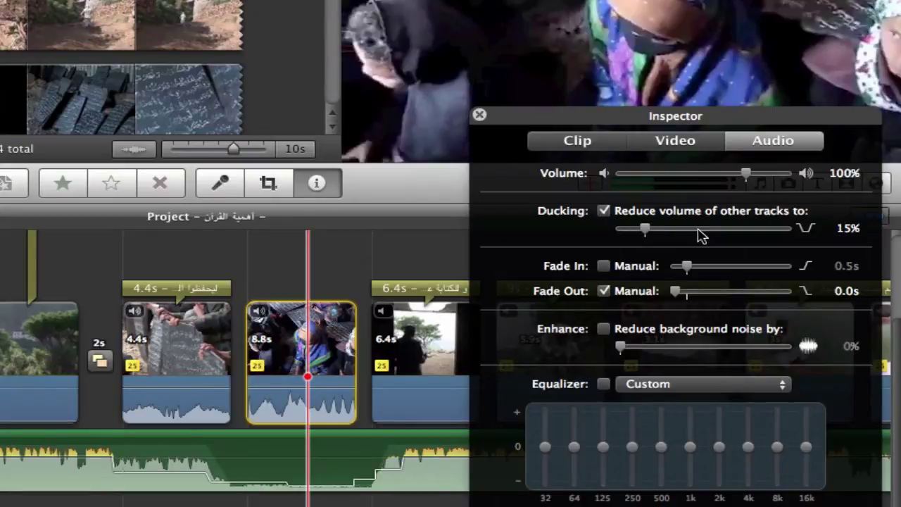
{"action": "left_click", "coordinate": [478, 114]}
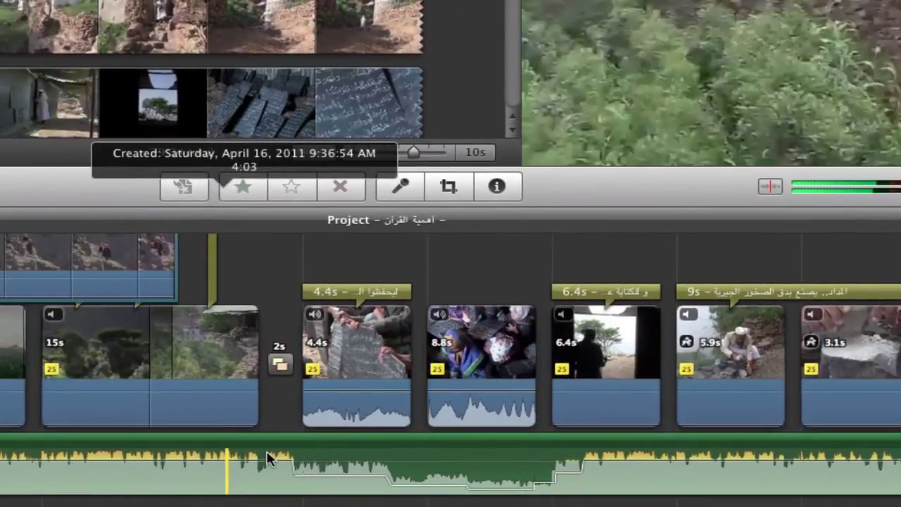
Step: Lower two neighbouring sections of the background music around 4:04 and 4:06 to 62%, and play the quieter passage from 4:13
{"action": "left_click", "coordinate": [69, 456]}
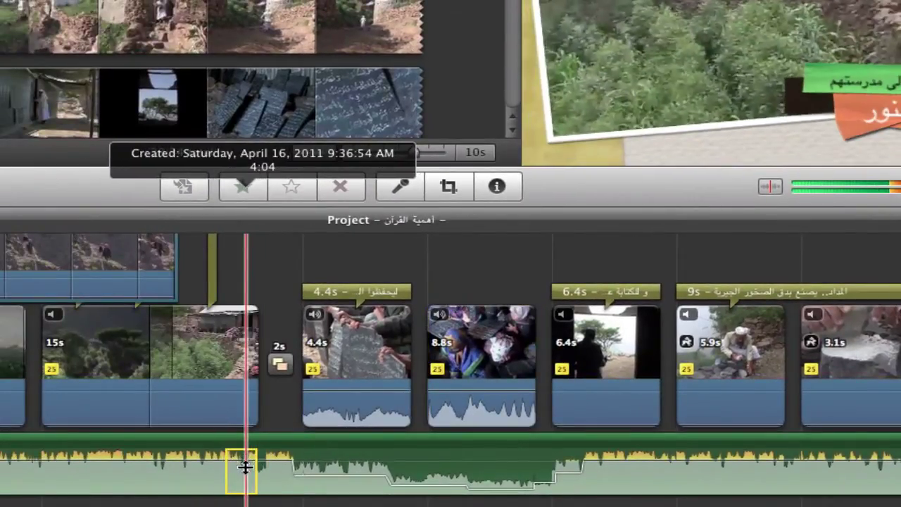
{"action": "left_click_drag", "start_coordinate": [244, 462], "coordinate": [263, 451]}
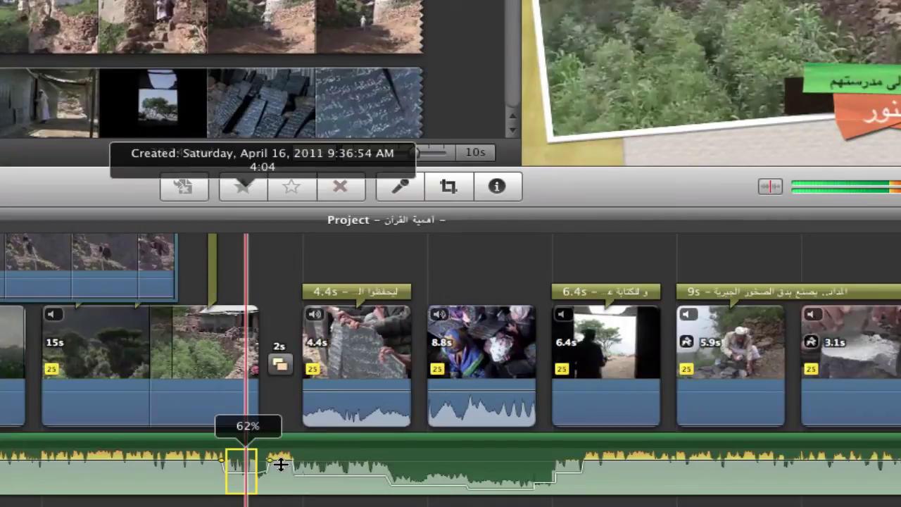
{"action": "left_click", "coordinate": [281, 465]}
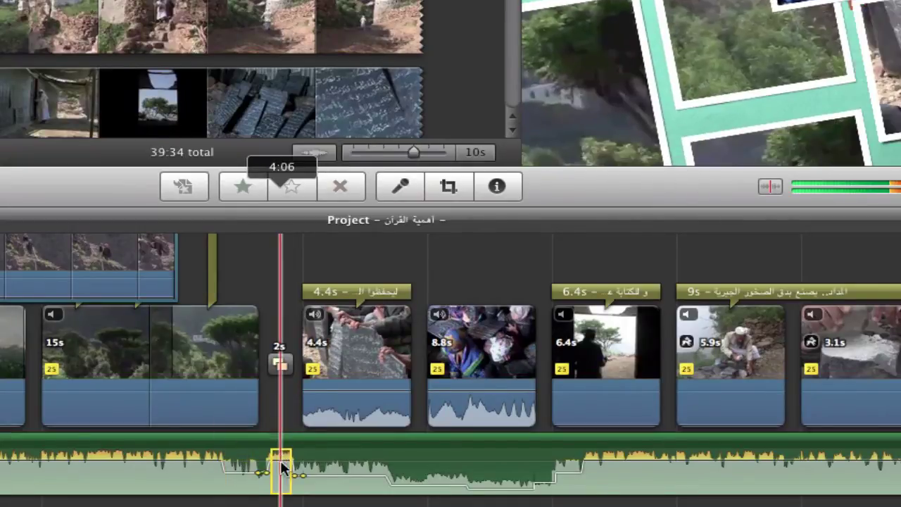
{"action": "left_click", "coordinate": [281, 472]}
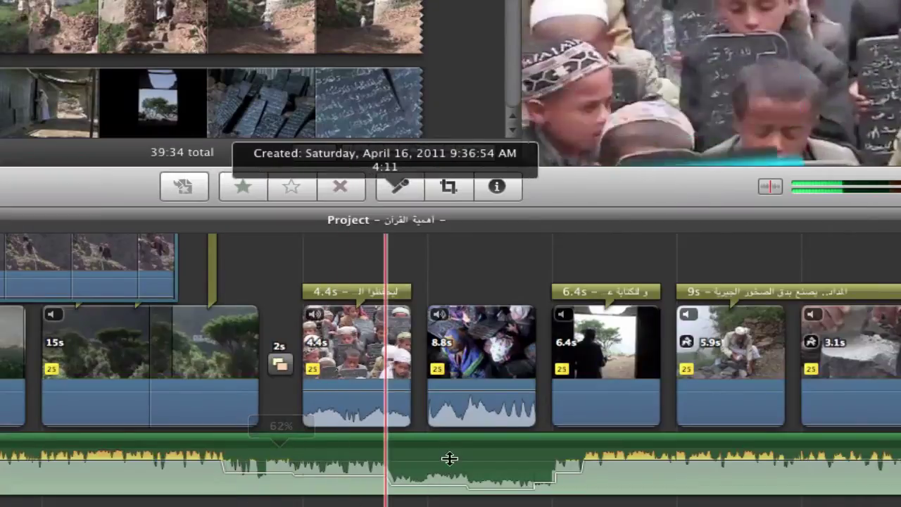
{"action": "mouse_move", "coordinate": [399, 421]}
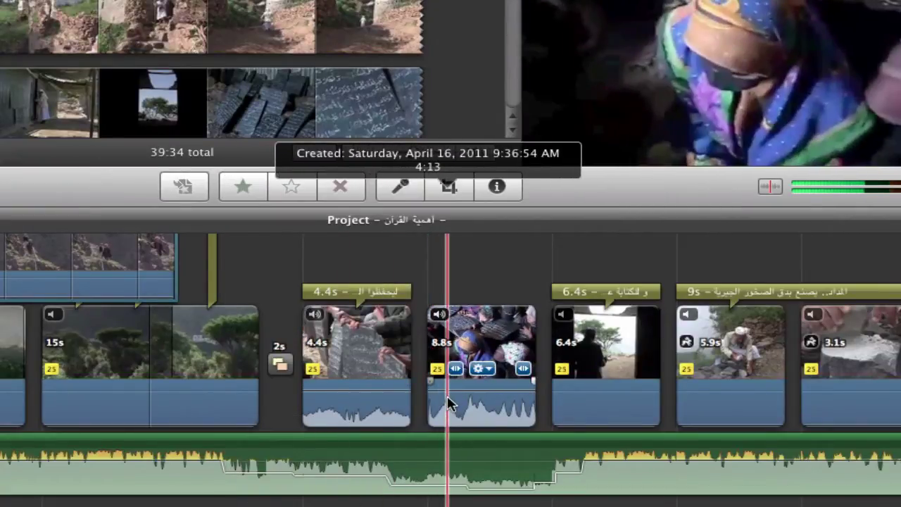
{"action": "key", "text": "space"}
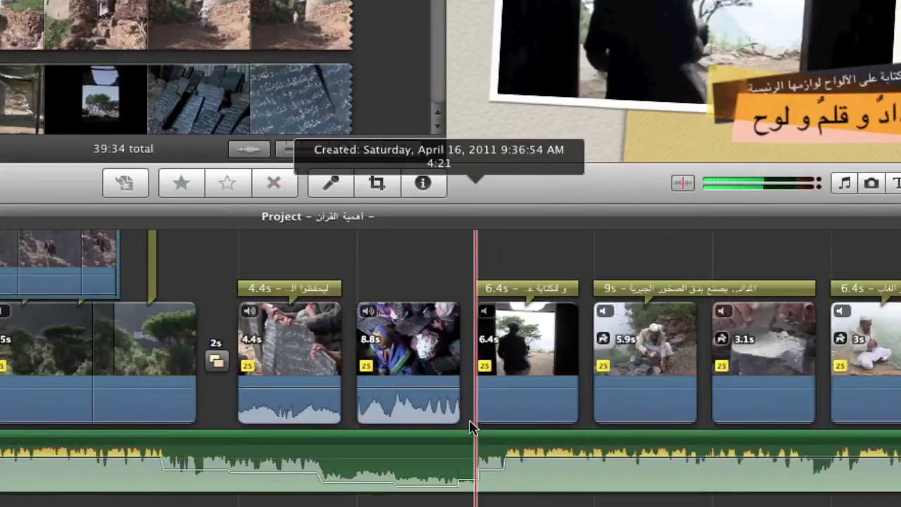
Step: Detach the audio from the 30 s crowd clip that starts at 4:57
{"action": "scroll", "coordinate": [473, 425], "scroll_direction": "right", "scroll_amount": 3}
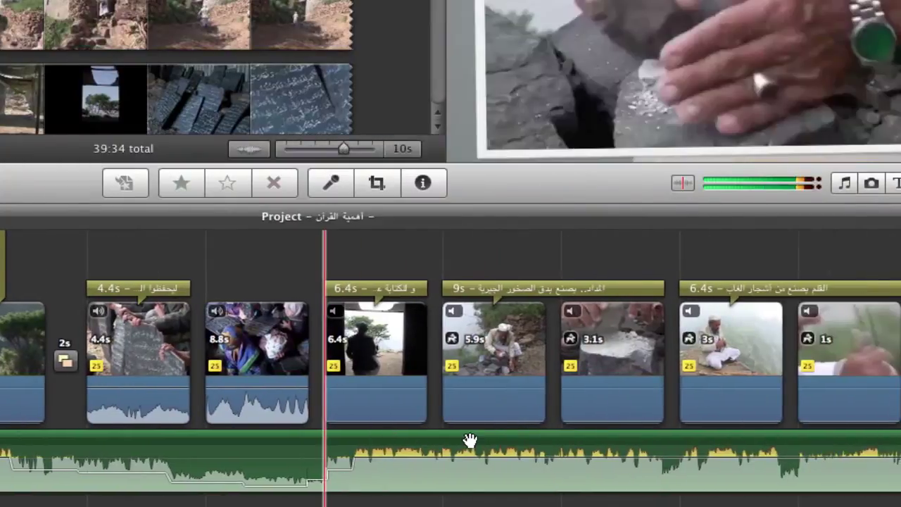
{"action": "scroll", "coordinate": [472, 441], "scroll_direction": "right", "scroll_amount": 7}
{"action": "scroll", "coordinate": [472, 441], "scroll_direction": "right", "scroll_amount": 10}
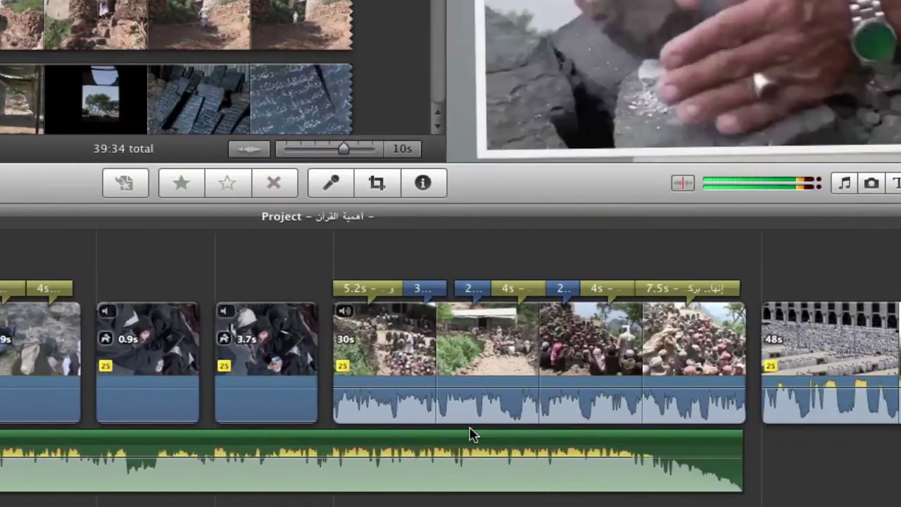
{"action": "left_click", "coordinate": [499, 360]}
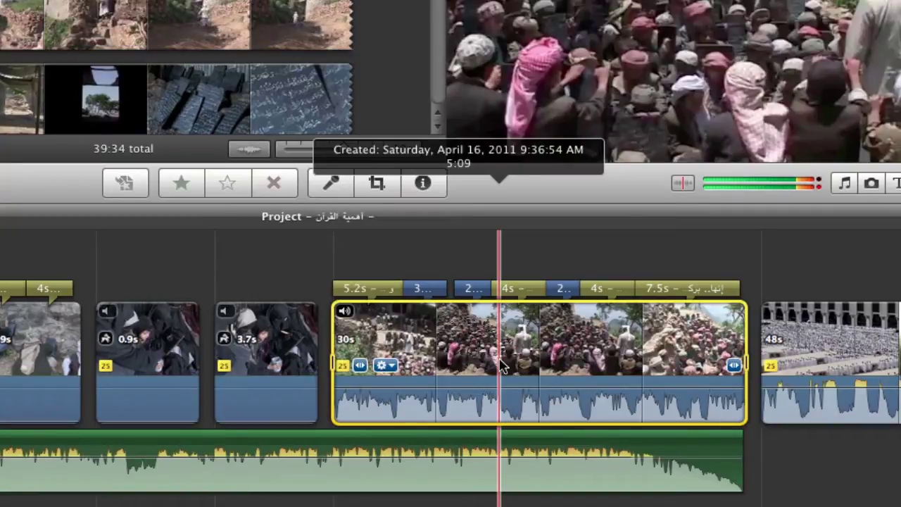
{"action": "right_click", "coordinate": [502, 364]}
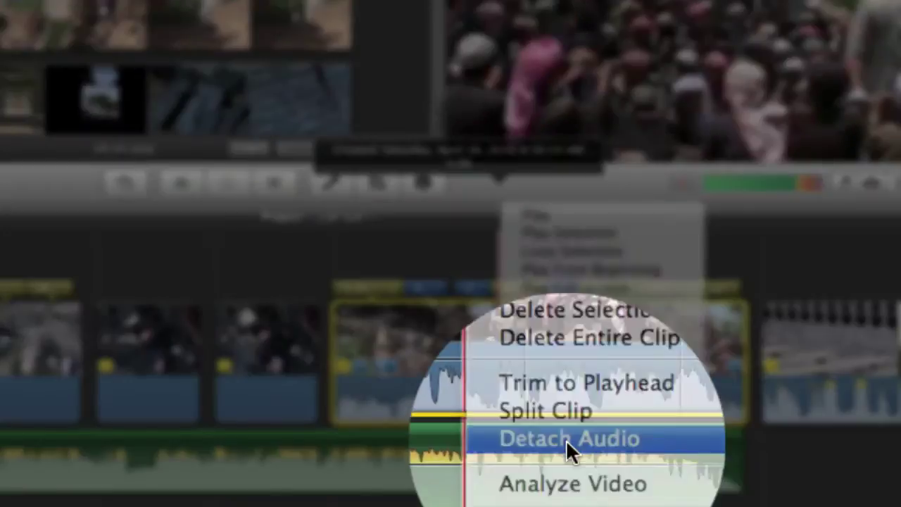
{"action": "left_click", "coordinate": [567, 439]}
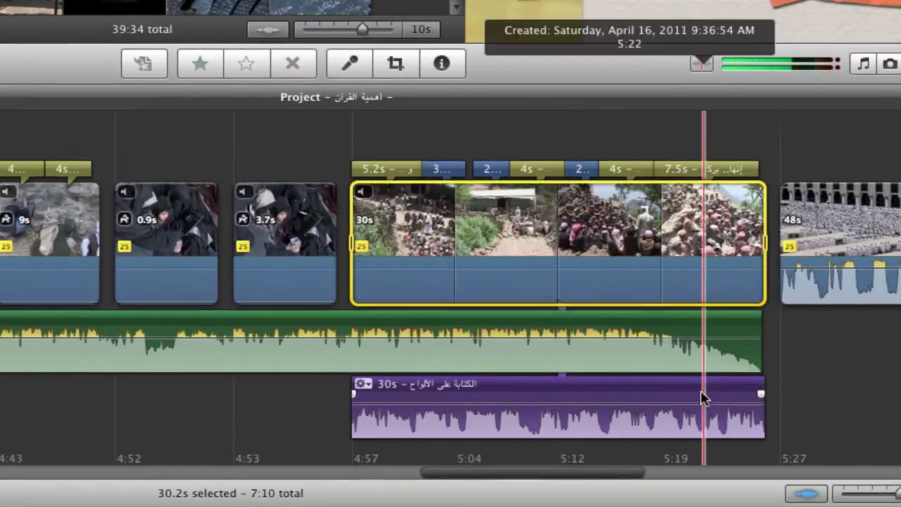
Step: Delete the detached 30 s audio clip and undo the deletion
{"action": "left_click", "coordinate": [669, 391]}
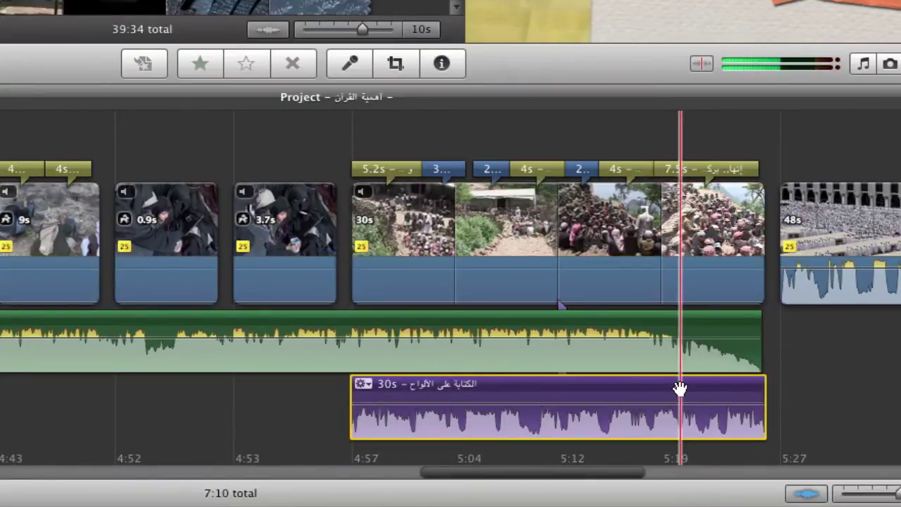
{"action": "key", "text": "Delete"}
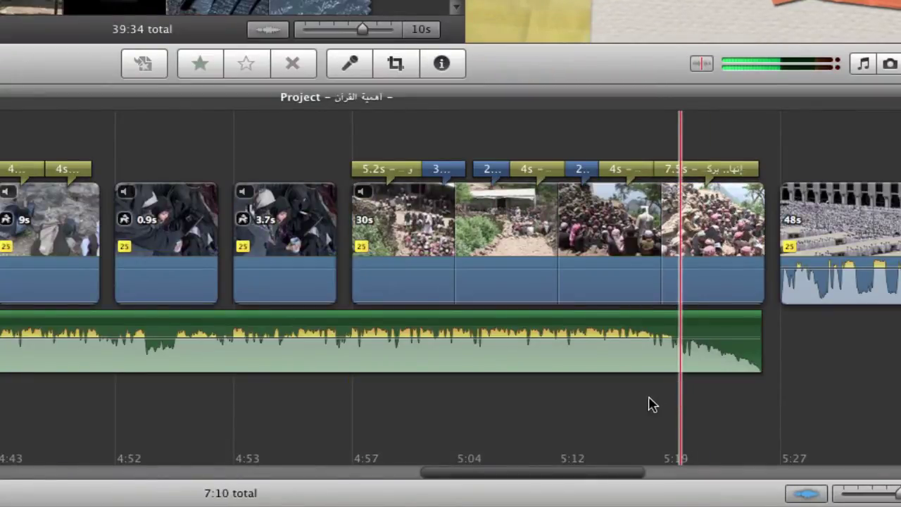
{"action": "key", "text": "super+z"}
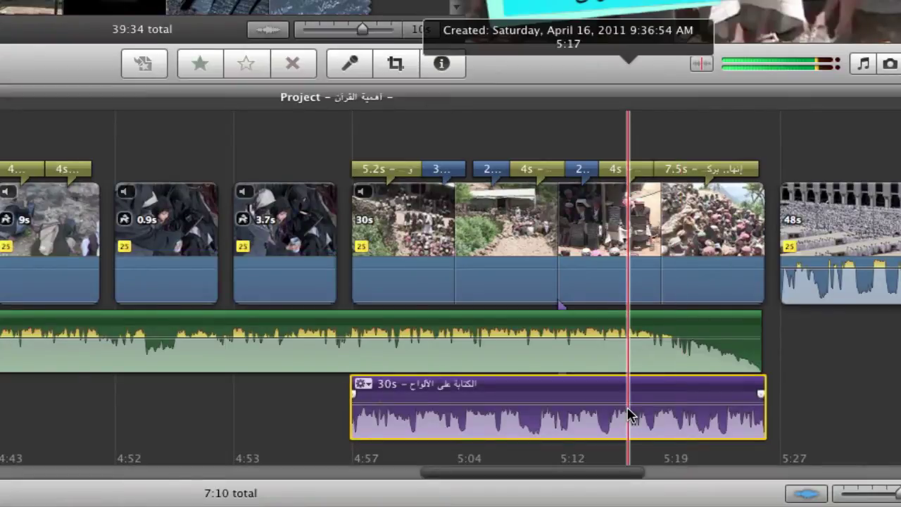
Step: Slide the detached 30 s audio clip slightly later along the timeline and delete it
{"action": "left_click_drag", "start_coordinate": [630, 407], "coordinate": [636, 388]}
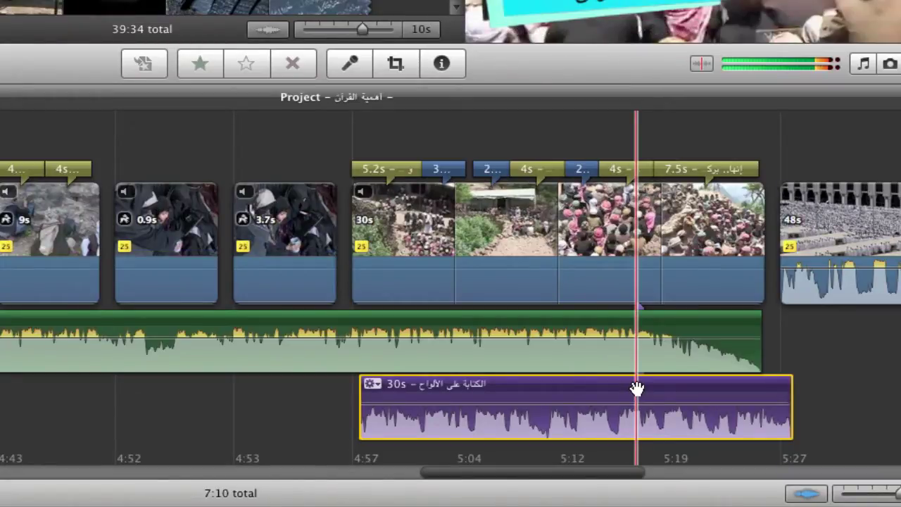
{"action": "key", "text": "Delete"}
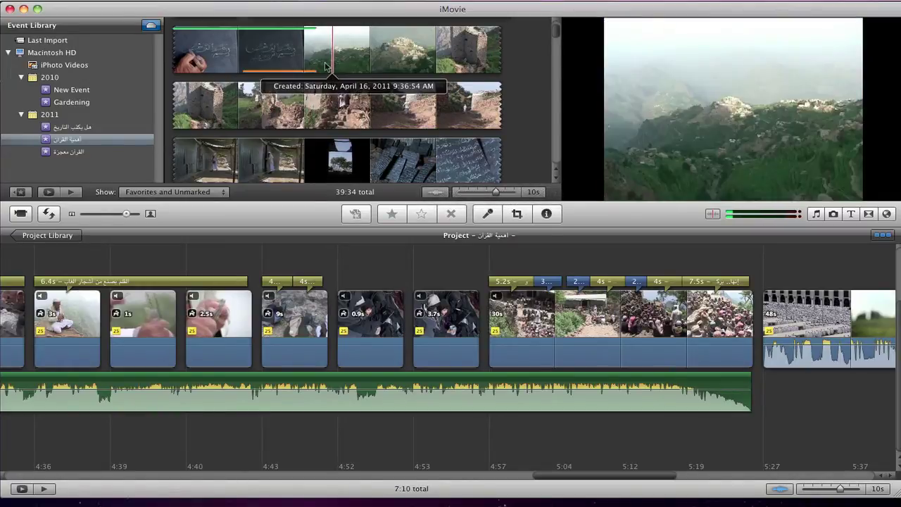
Step: Add only the audio of a 16.1 s range of the mountain village footage to the 30 s crowd clip, and delete it
{"action": "left_click_drag", "start_coordinate": [318, 58], "coordinate": [426, 51]}
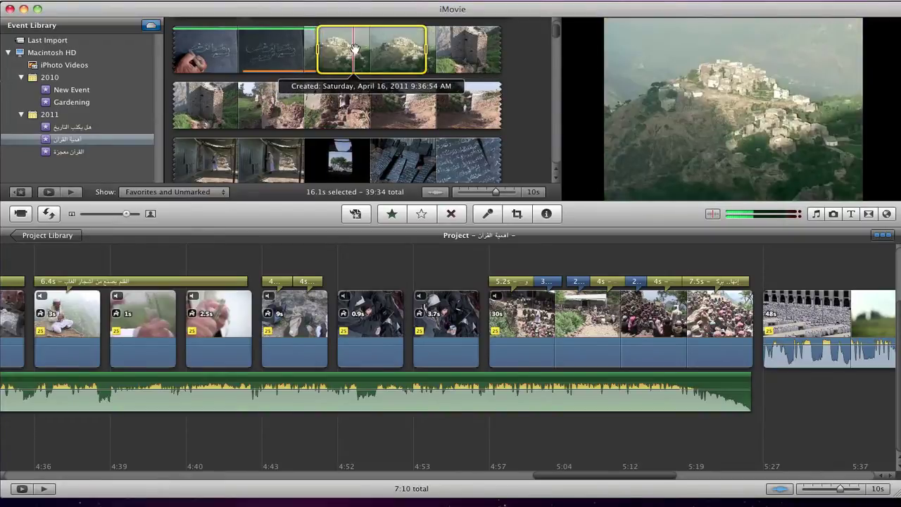
{"action": "left_click_drag", "start_coordinate": [373, 62], "coordinate": [516, 317]}
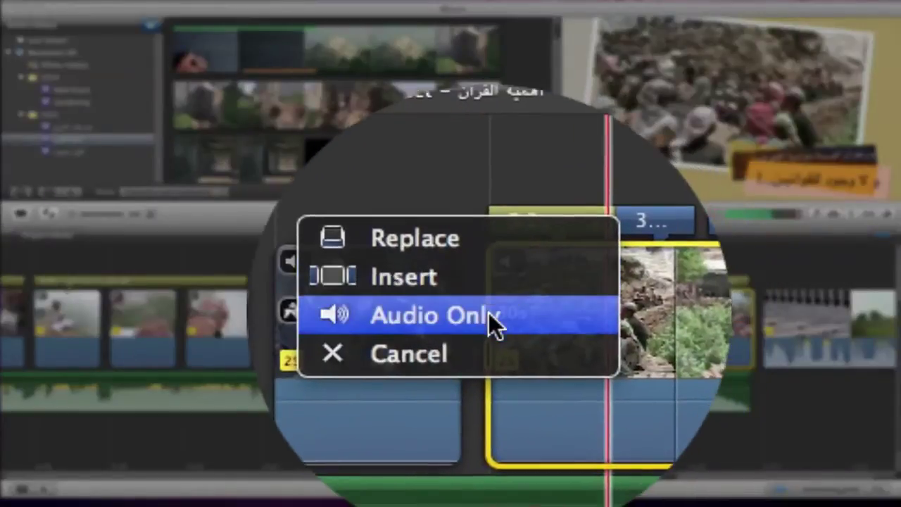
{"action": "left_click", "coordinate": [490, 314]}
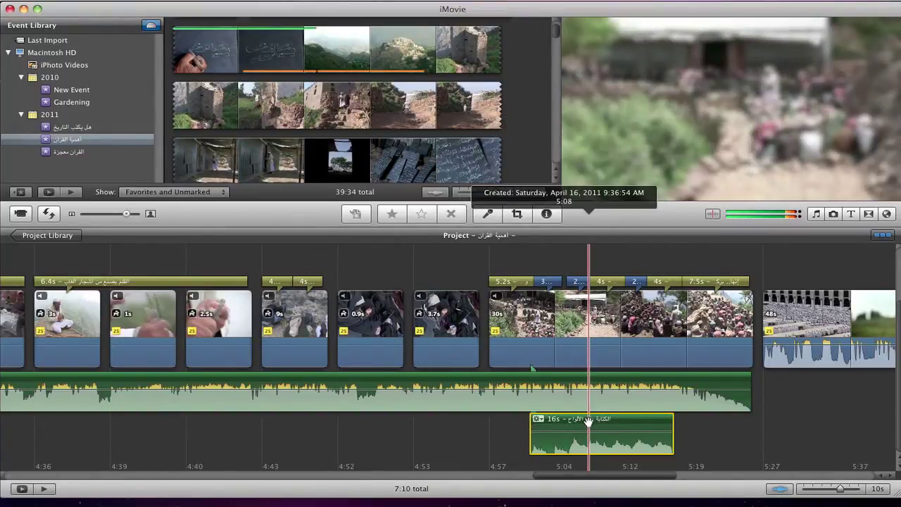
{"action": "key", "text": "Delete"}
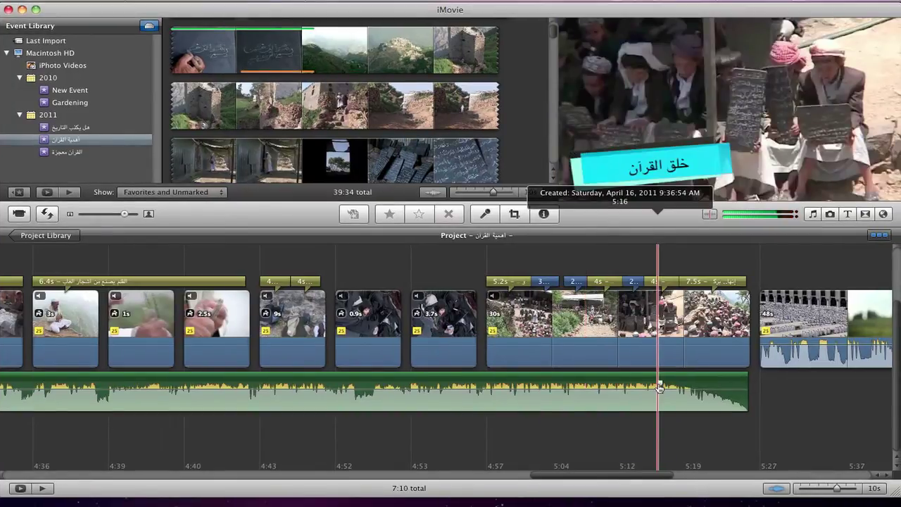
Step: Play the end of the 1:48 background music around 5:18, and check its fade-in and fade-out settings in the audio adjustments
{"action": "key", "text": "space"}
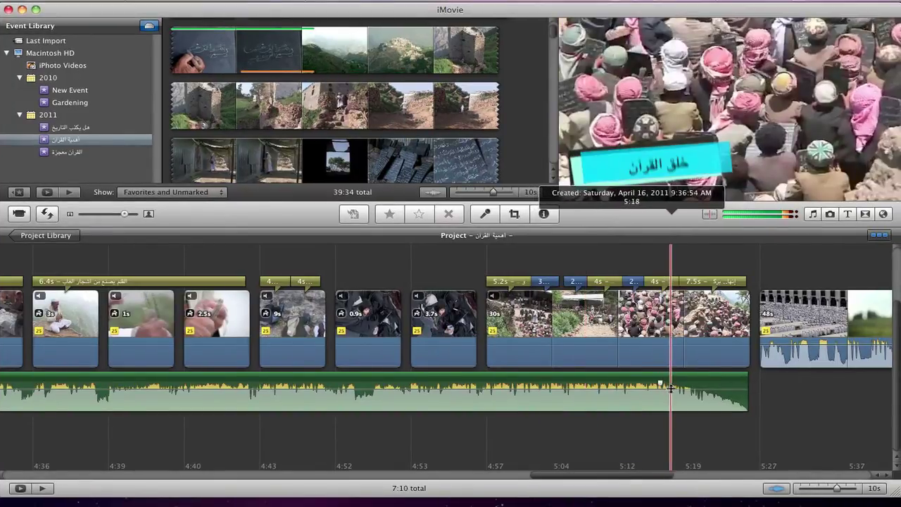
{"action": "key", "text": "space"}
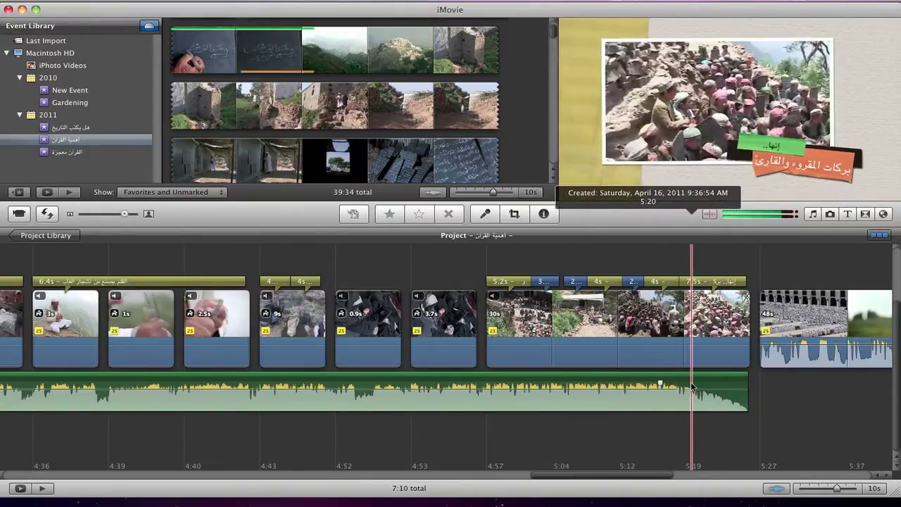
{"action": "left_click", "coordinate": [694, 387]}
{"action": "scroll", "coordinate": [490, 395], "scroll_direction": "left", "scroll_amount": 10}
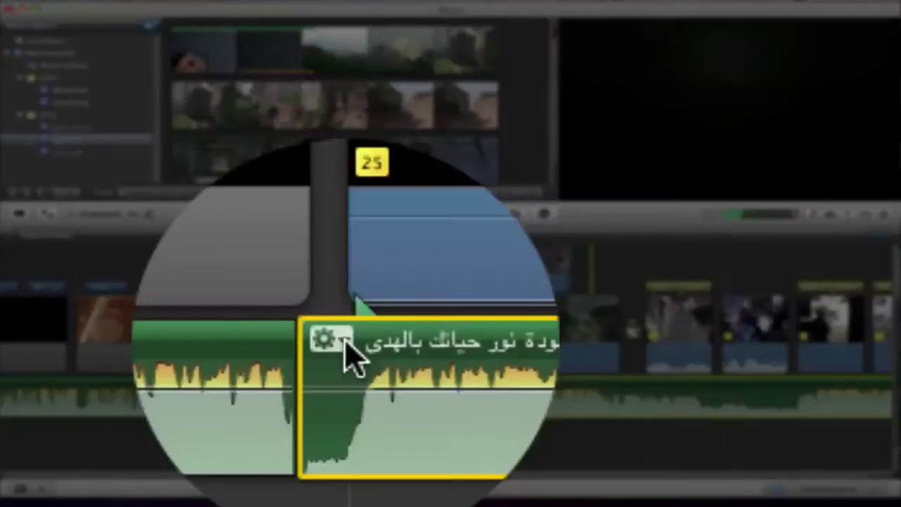
{"action": "left_click", "coordinate": [342, 381]}
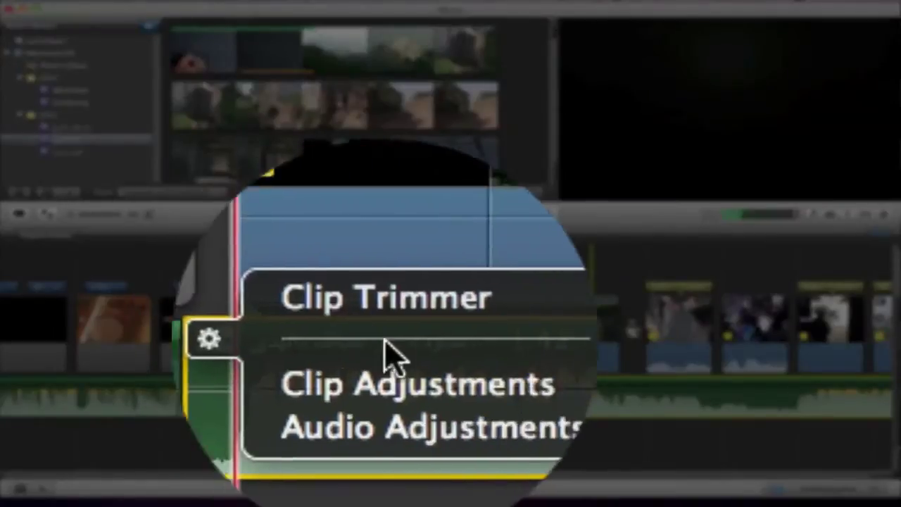
{"action": "left_click", "coordinate": [391, 349]}
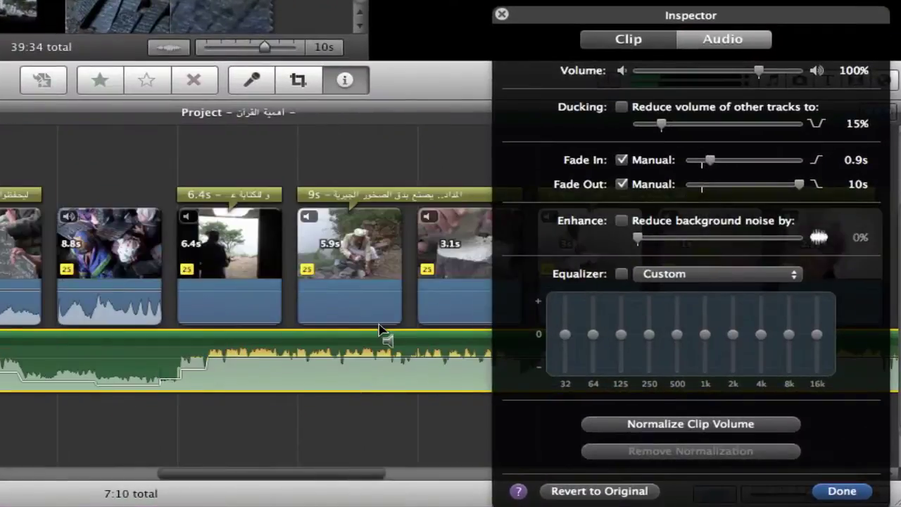
{"action": "scroll", "coordinate": [379, 330], "scroll_direction": "right", "scroll_amount": 10}
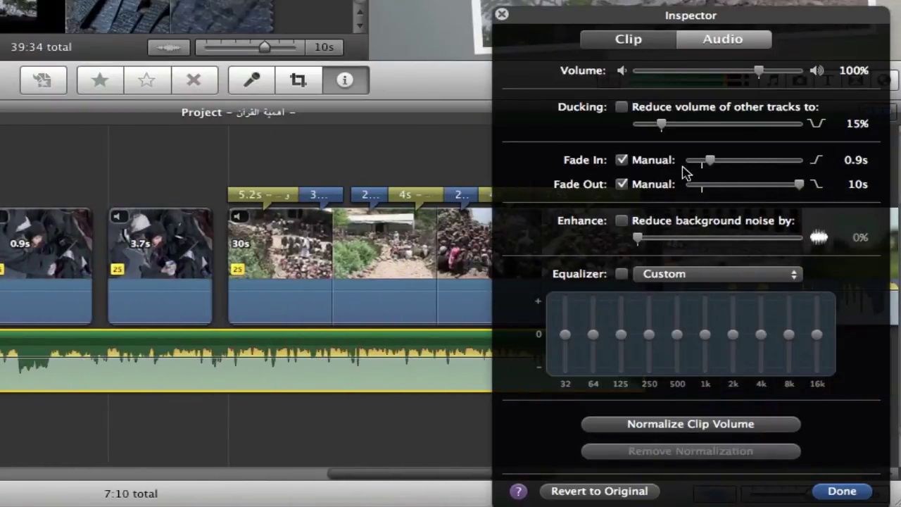
{"action": "scroll", "coordinate": [412, 395], "scroll_direction": "right", "scroll_amount": 15}
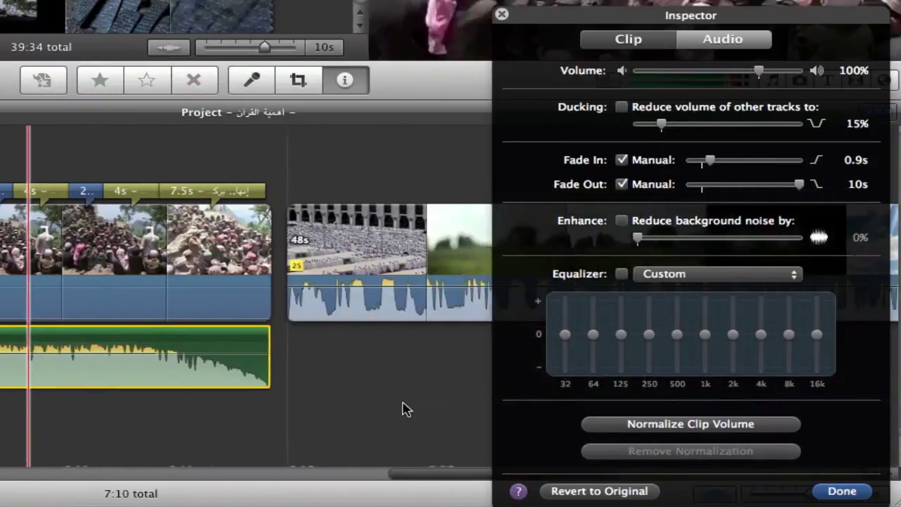
{"action": "left_click", "coordinate": [501, 14]}
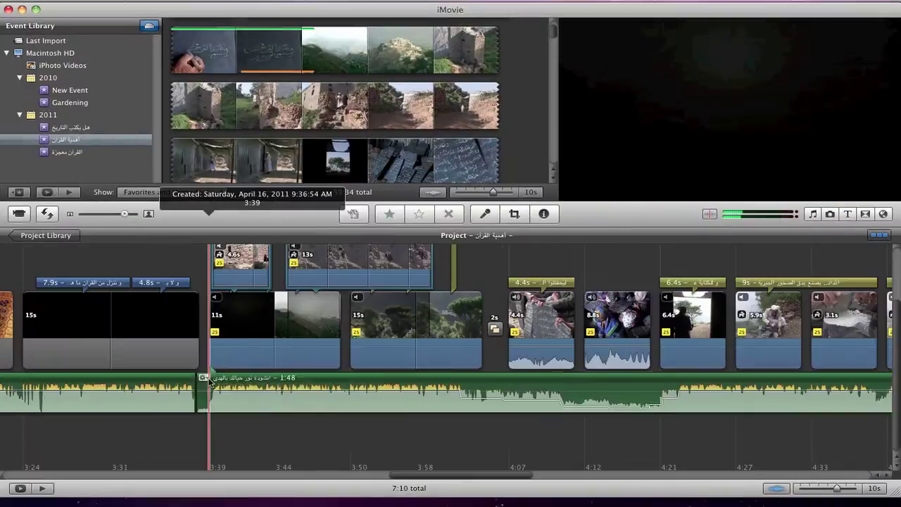
Step: In the audio adjustments of the 1:48 background music, try a 41% background noise reduction and the equalizer
{"action": "left_click", "coordinate": [202, 377]}
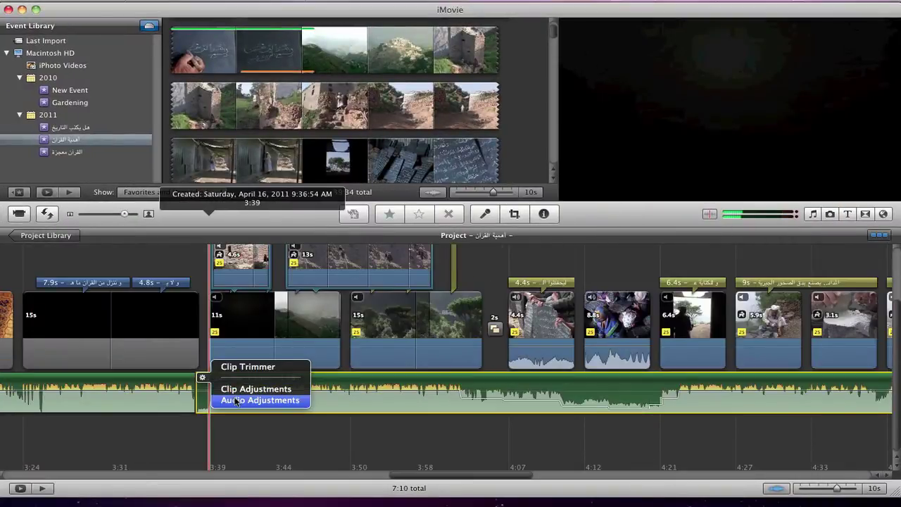
{"action": "left_click", "coordinate": [235, 400]}
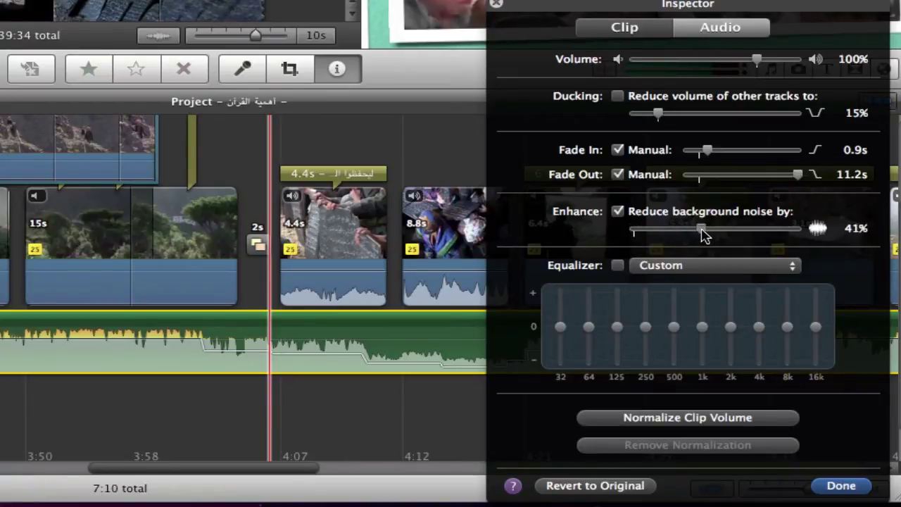
{"action": "left_click_drag", "start_coordinate": [759, 243], "coordinate": [791, 243]}
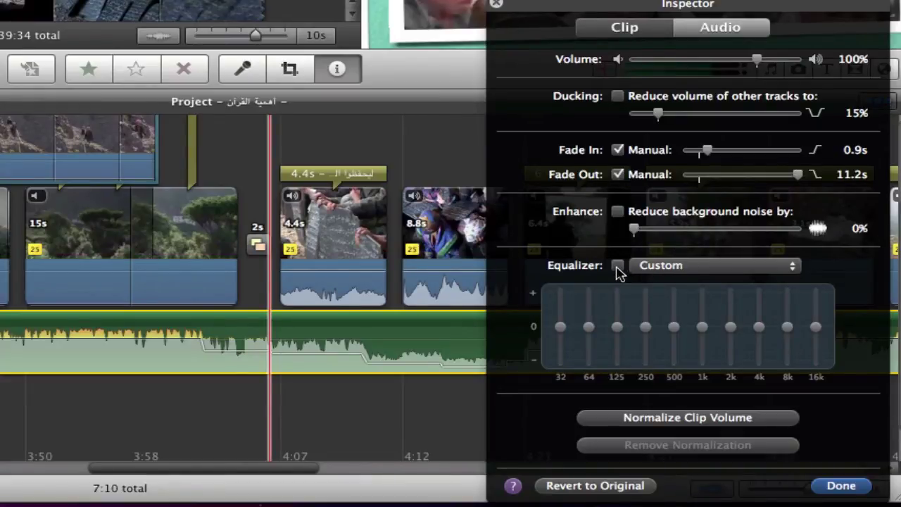
{"action": "left_click", "coordinate": [670, 273]}
{"action": "left_click", "coordinate": [615, 279]}
Step: Normalize the volume of the opening audio clip under the blue calligraphy title, and remove the normalization again
{"action": "left_click_drag", "start_coordinate": [114, 469], "coordinate": [0, 479]}
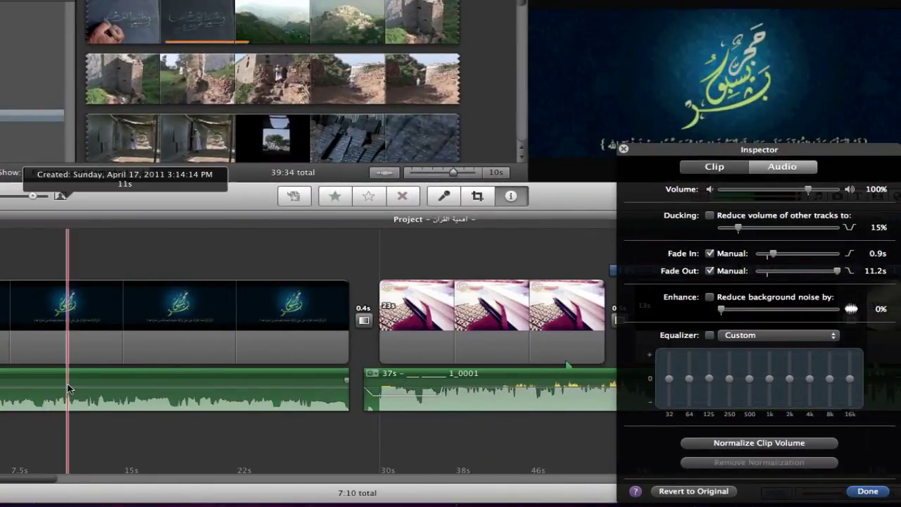
{"action": "left_click", "coordinate": [90, 380]}
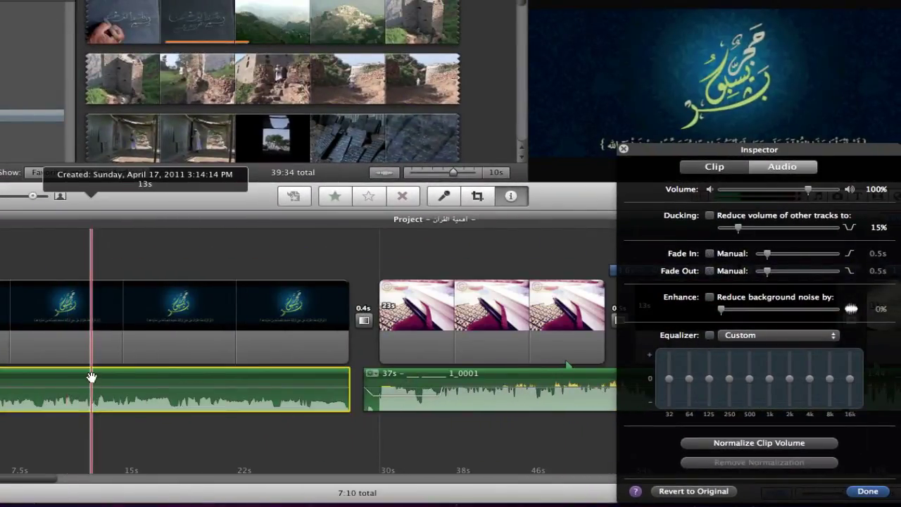
{"action": "left_click", "coordinate": [713, 444]}
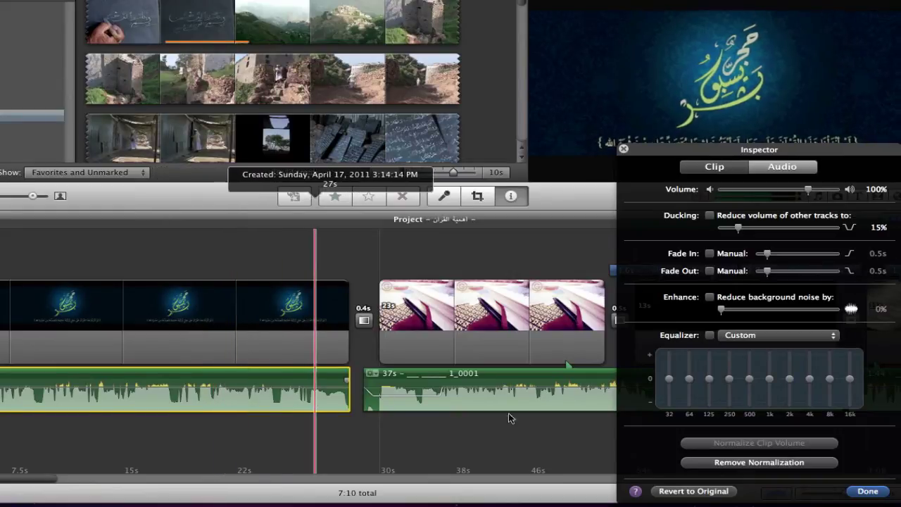
{"action": "left_click", "coordinate": [719, 462]}
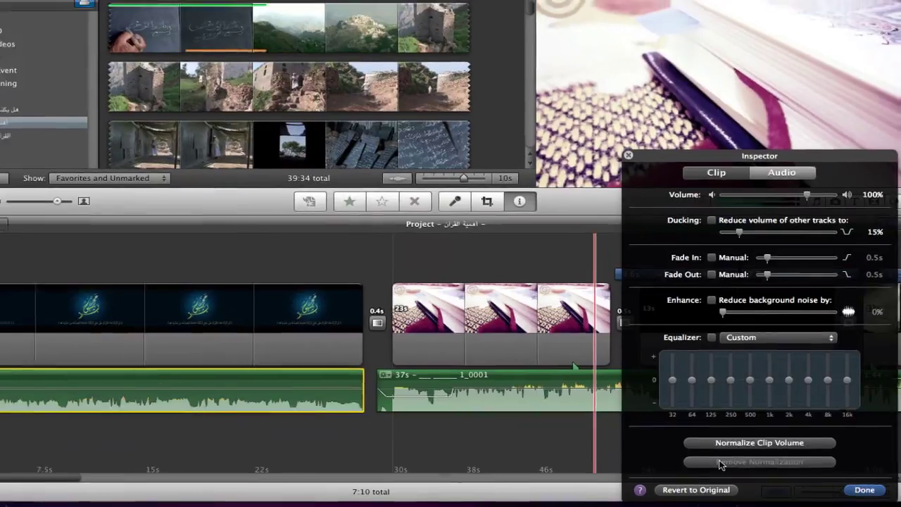
{"action": "key", "text": "Return"}
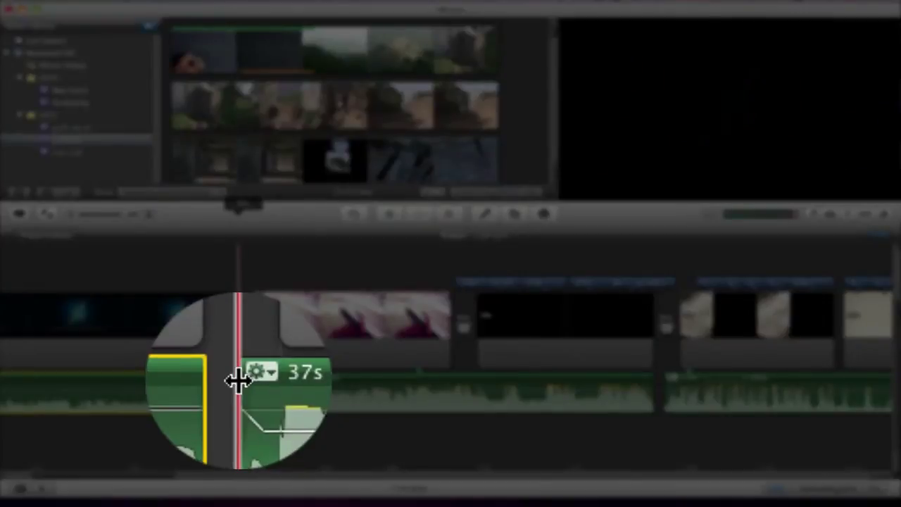
Step: Trim the 37 s audio clip's start to the beginning of the 23 s book clip, and extend its end to the 1:44 audio clip
{"action": "left_click_drag", "start_coordinate": [238, 380], "coordinate": [253, 391]}
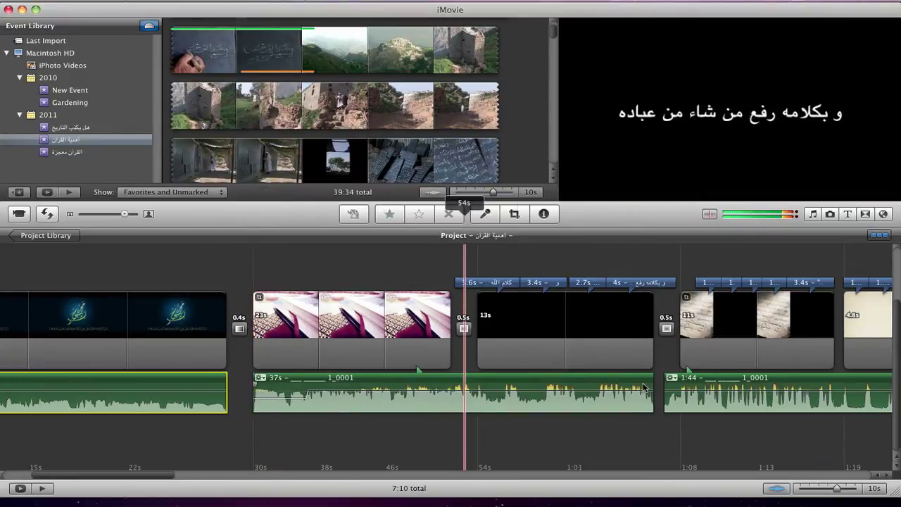
{"action": "mouse_move", "coordinate": [653, 378]}
{"action": "left_mouse_down"}
{"action": "mouse_move", "coordinate": [620, 382]}
{"action": "mouse_move", "coordinate": [653, 380]}
{"action": "left_mouse_up"}
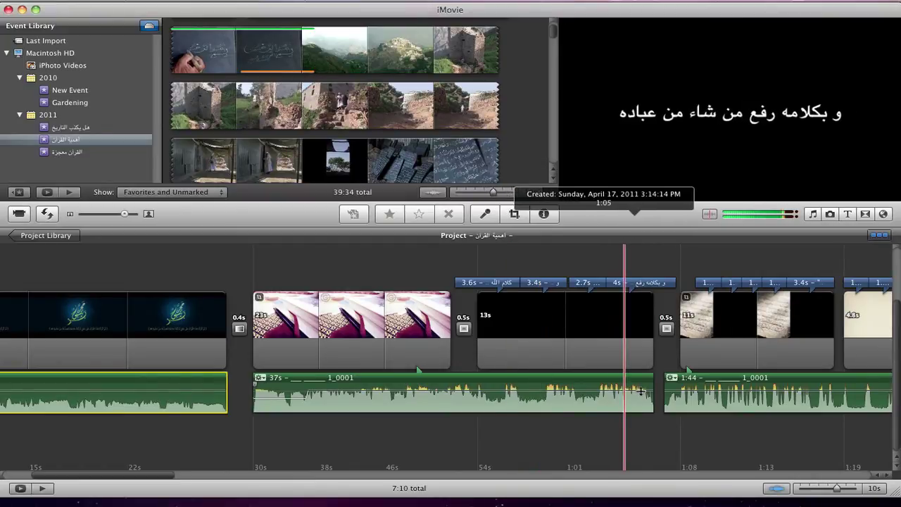
{"action": "left_click_drag", "start_coordinate": [654, 380], "coordinate": [665, 421]}
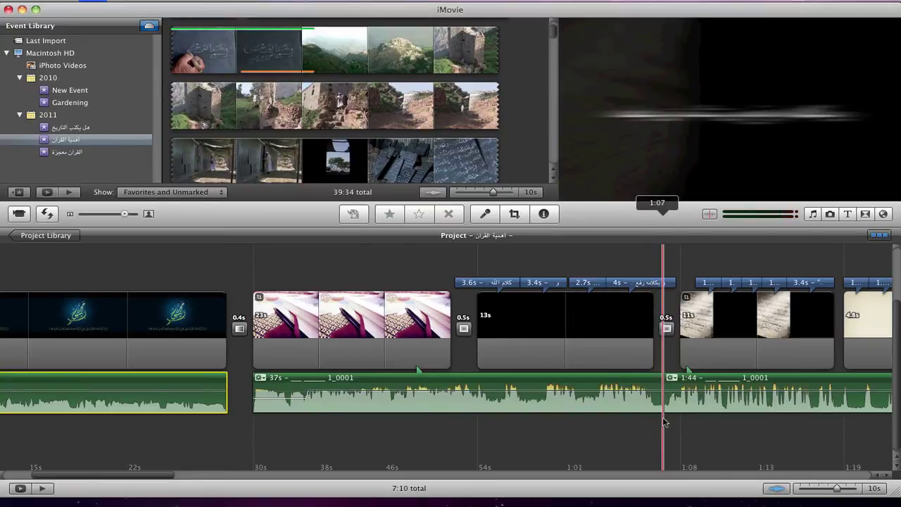
Step: Split the 37 s audio clip at the end of the 23 s book clip, and delete the second part of 13 s
{"action": "left_click", "coordinate": [452, 381]}
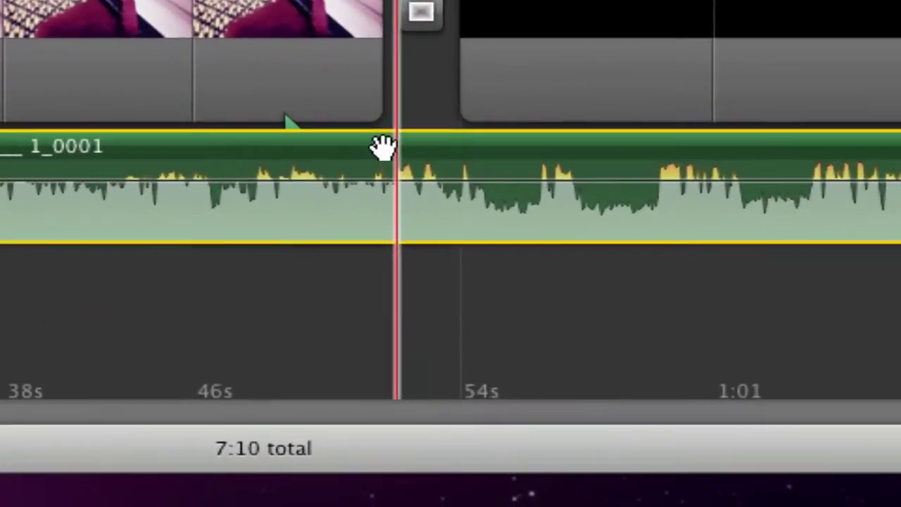
{"action": "right_click", "coordinate": [450, 381]}
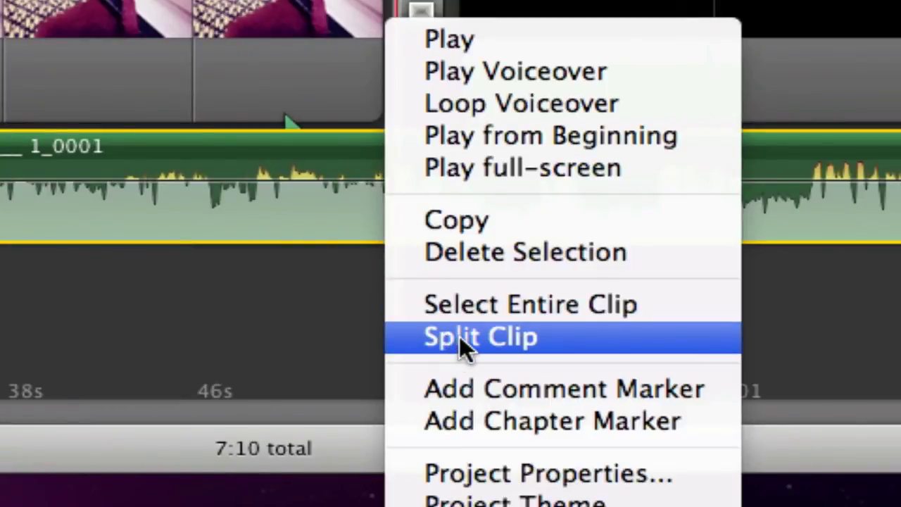
{"action": "left_click", "coordinate": [493, 337]}
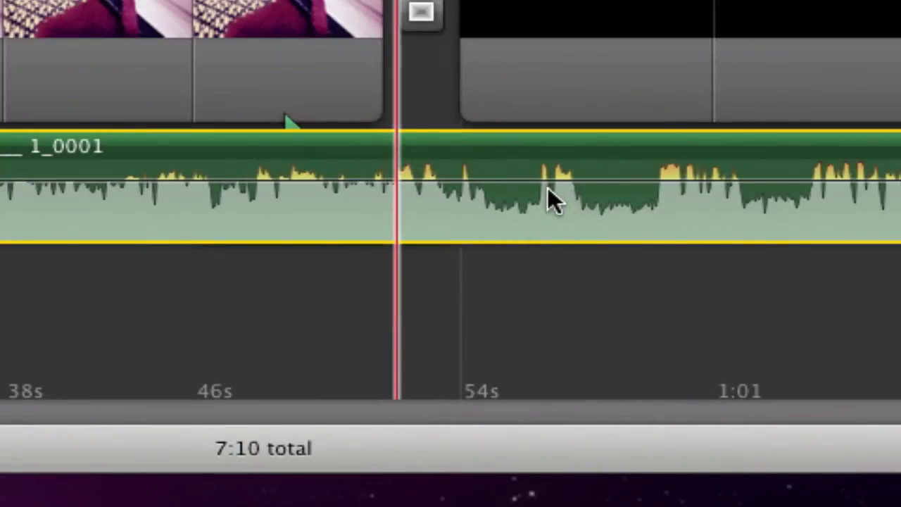
{"action": "left_click", "coordinate": [605, 148]}
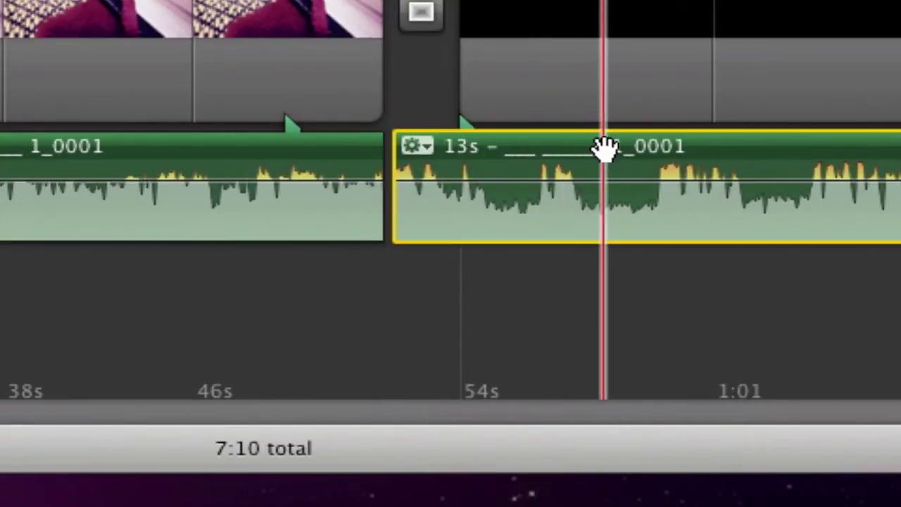
{"action": "key", "text": "Delete"}
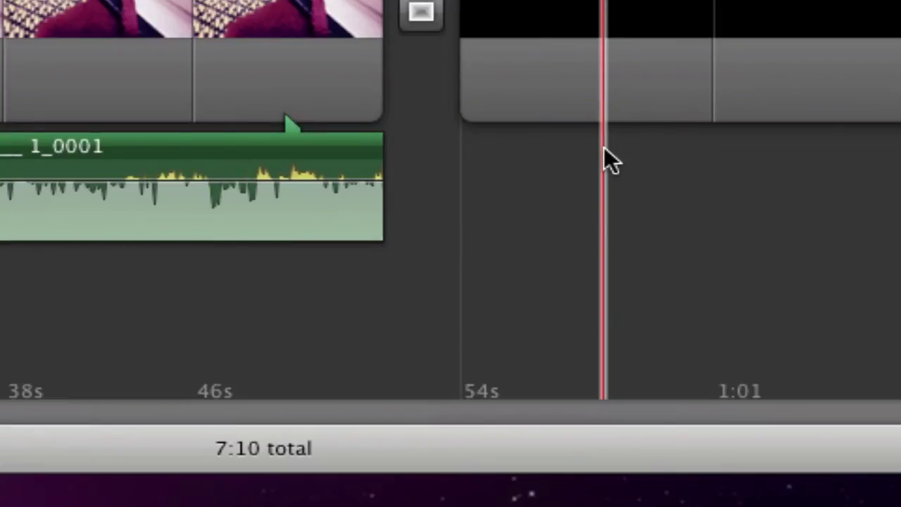
Step: Undo the deletion of the 13 s audio part and the split of the audio clip
{"action": "key", "text": "super+z"}
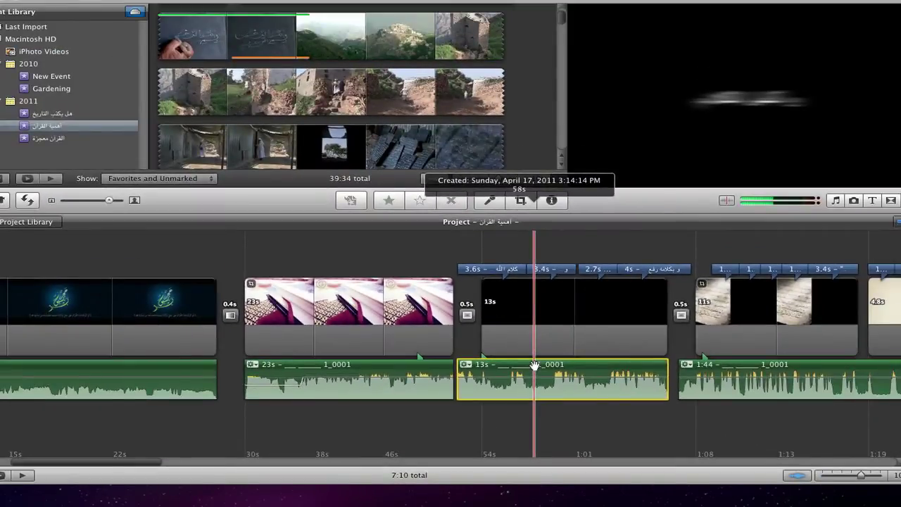
{"action": "key", "text": "super+z"}
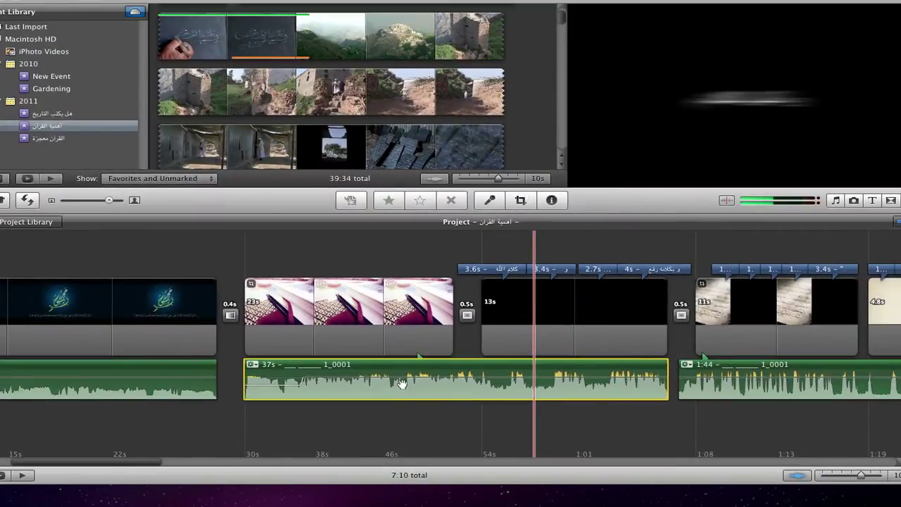
Step: Open the clip adjustments of the 48 s video clip that starts at 5:27
{"action": "scroll", "coordinate": [443, 393], "scroll_direction": "right", "scroll_amount": 15}
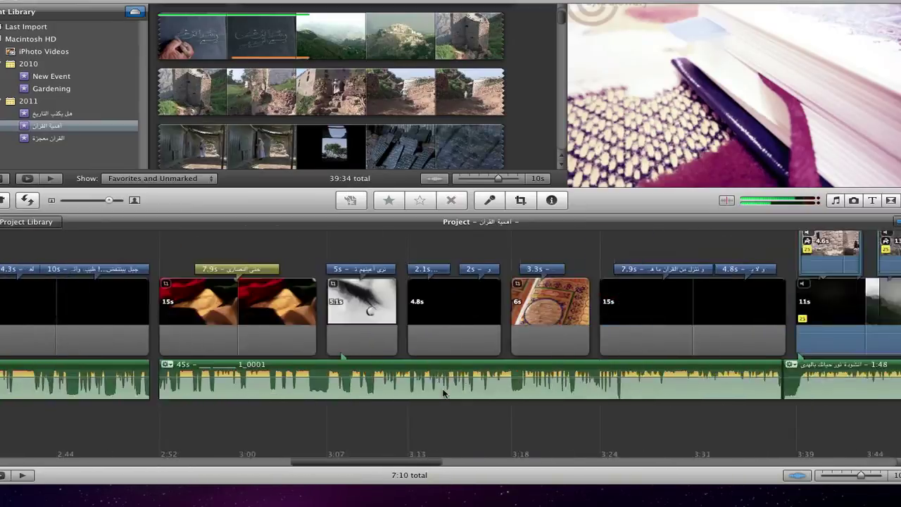
{"action": "scroll", "coordinate": [443, 392], "scroll_direction": "right", "scroll_amount": 12}
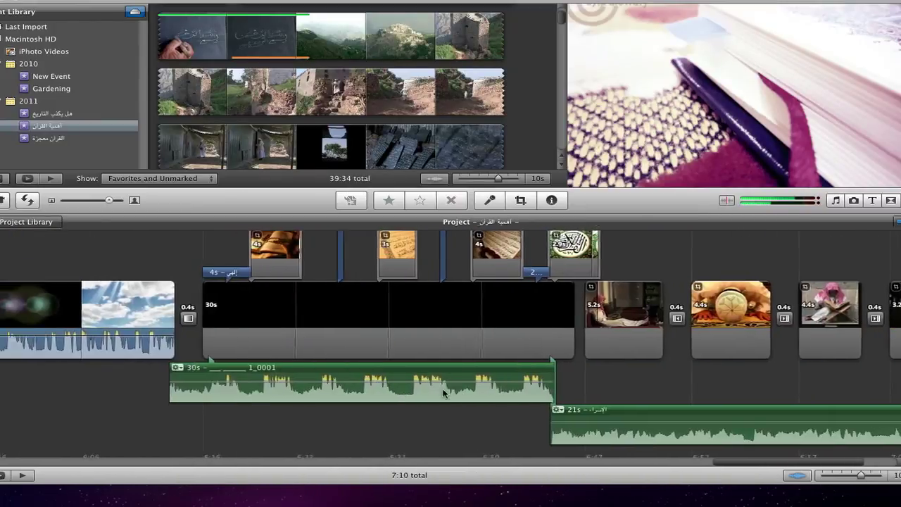
{"action": "left_click", "coordinate": [225, 310]}
{"action": "right_click", "coordinate": [225, 309]}
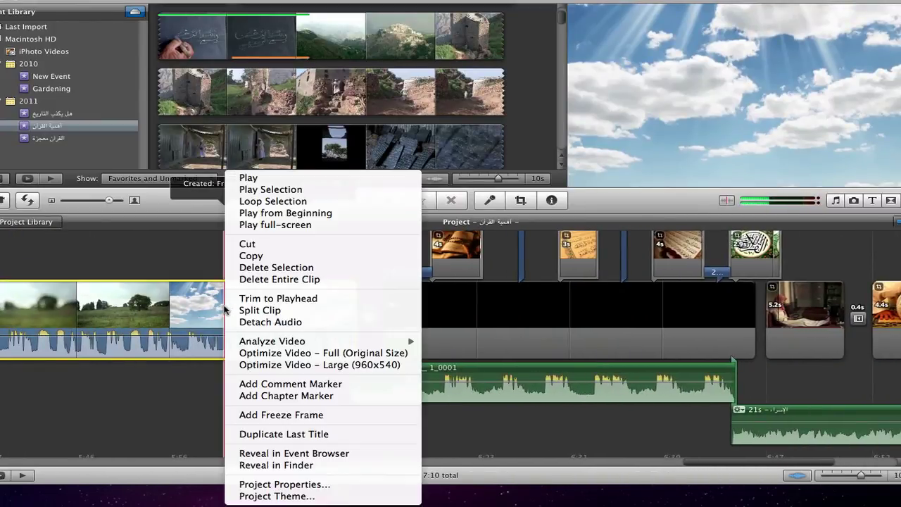
{"action": "left_click", "coordinate": [139, 380]}
{"action": "scroll", "coordinate": [139, 380], "scroll_direction": "left", "scroll_amount": 6}
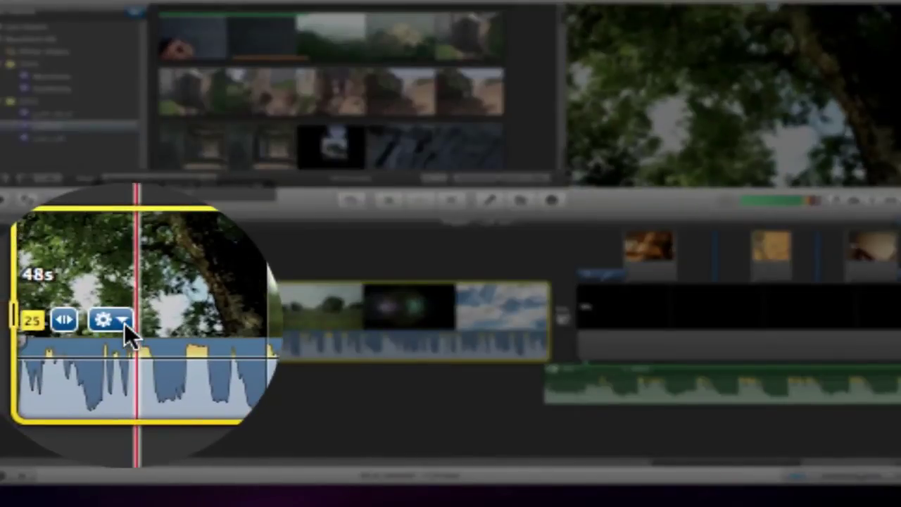
{"action": "left_click", "coordinate": [121, 323]}
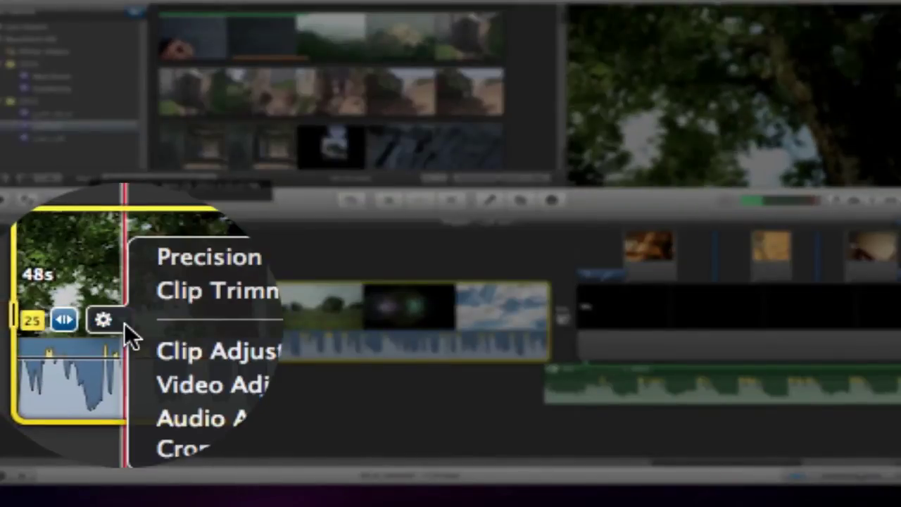
{"action": "left_click", "coordinate": [150, 330]}
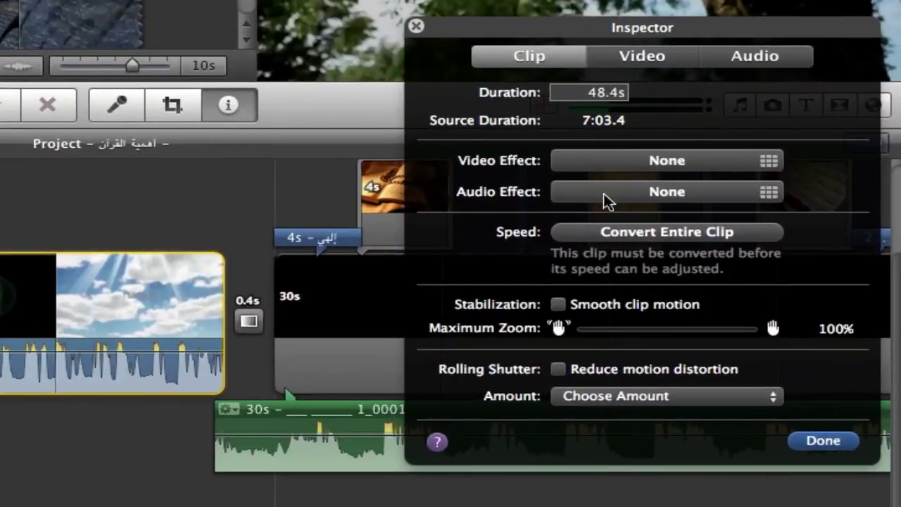
Step: Preview audio effects such as Medium Room on the 48 s clip, and leave the clip adjustments without applying one
{"action": "left_click_drag", "start_coordinate": [722, 32], "coordinate": [657, 159]}
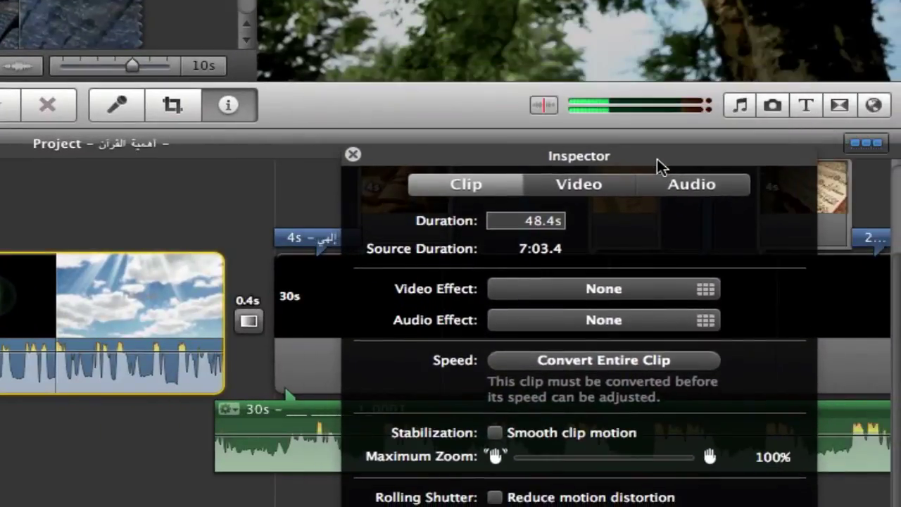
{"action": "left_click", "coordinate": [548, 322]}
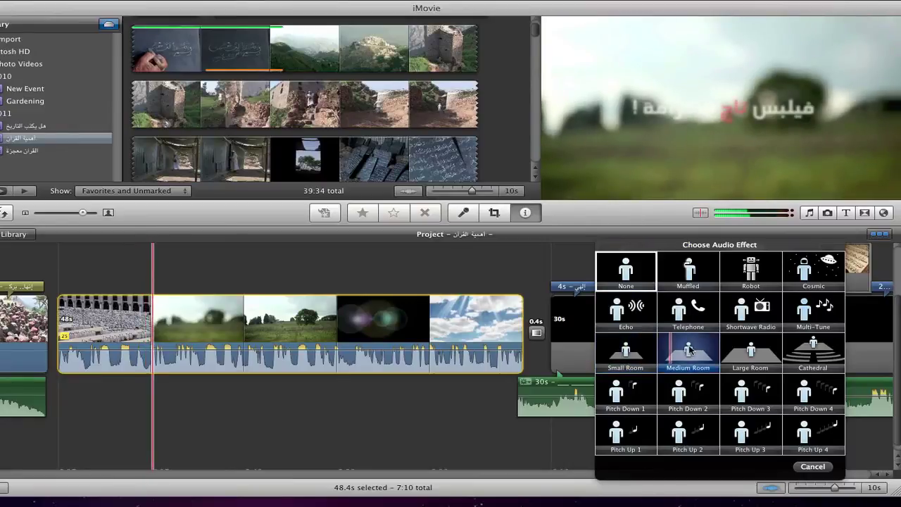
{"action": "key", "text": "Escape"}
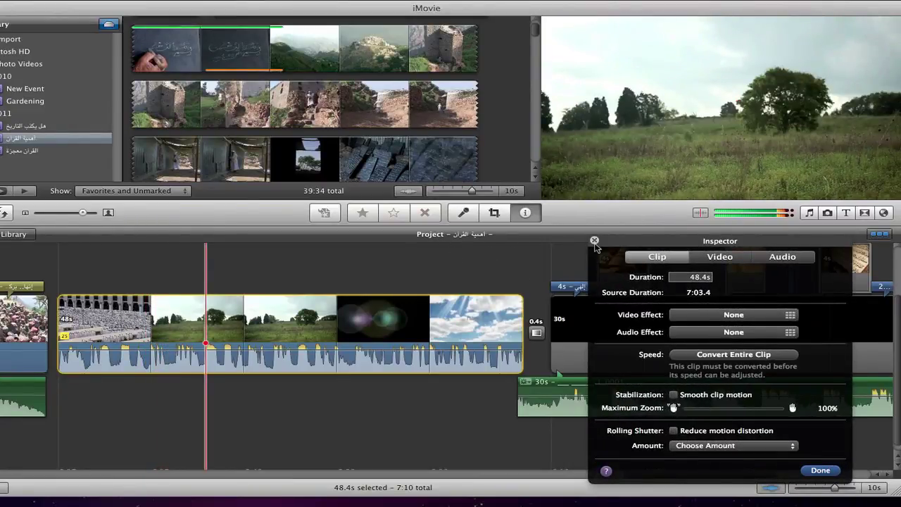
{"action": "left_click", "coordinate": [594, 241]}
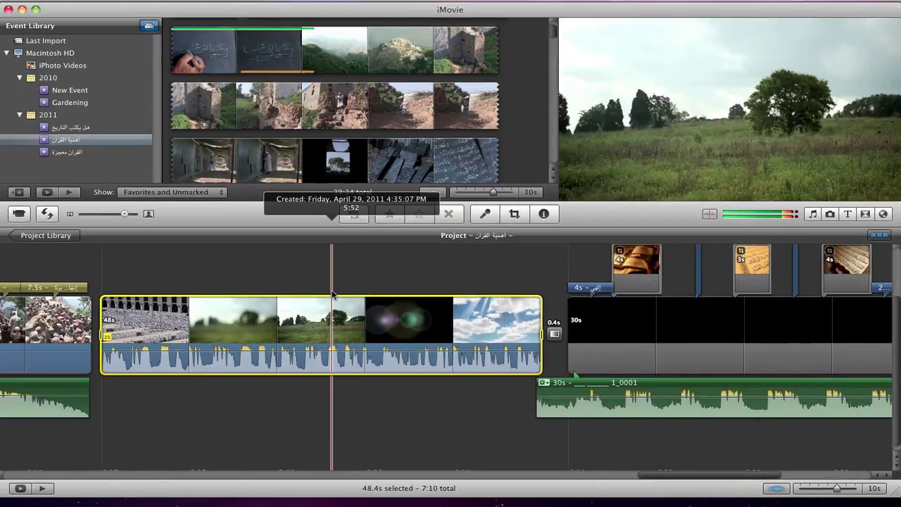